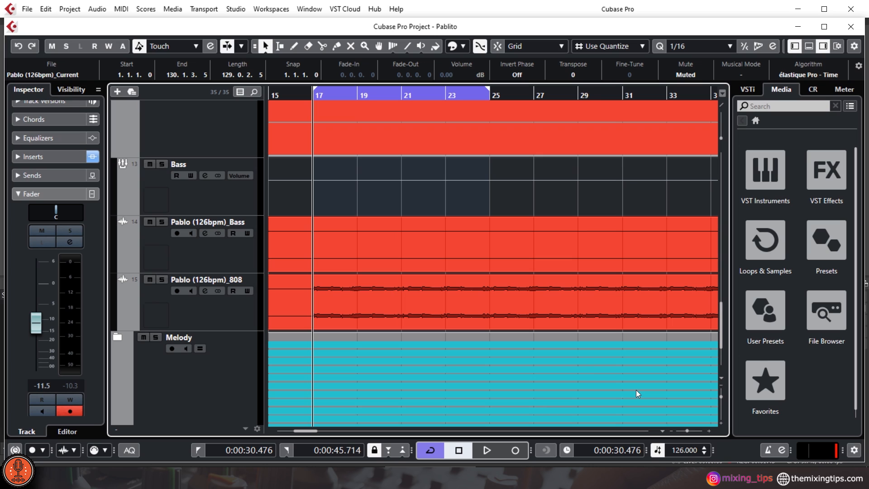
- Play the looped section and load FabFilter Pro-Q 3 in the first insert slot of the Pablo (126bpm)_808 track
left_click(559, 295)
key("space")
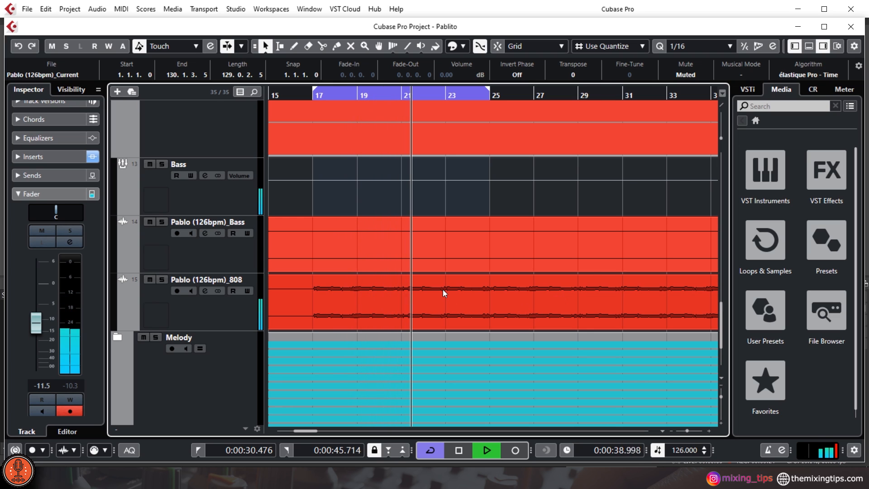
left_click(212, 313)
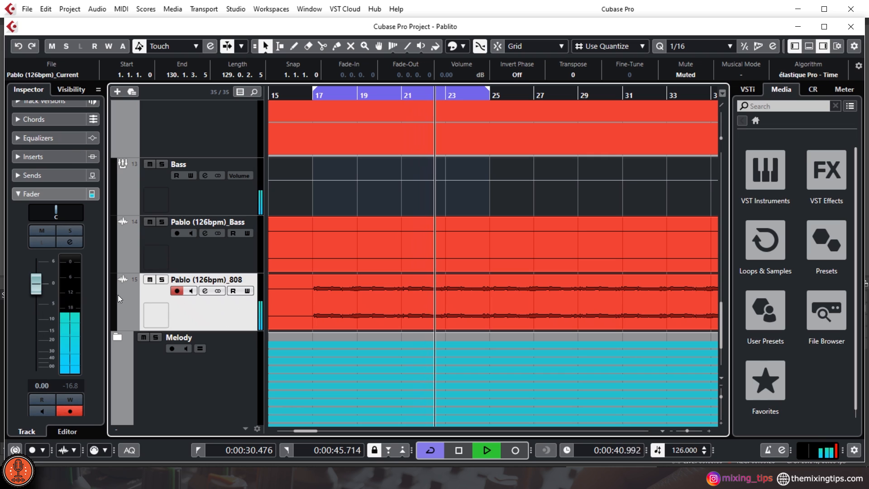
left_click(205, 290)
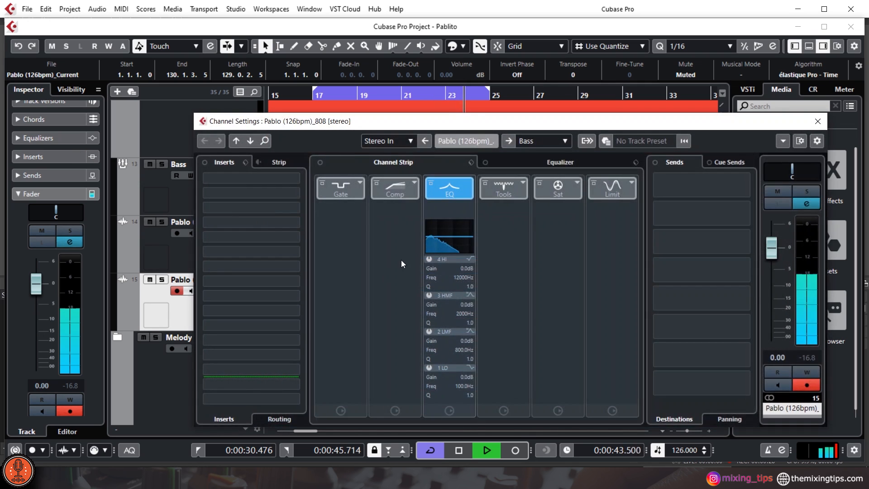
left_click(236, 178)
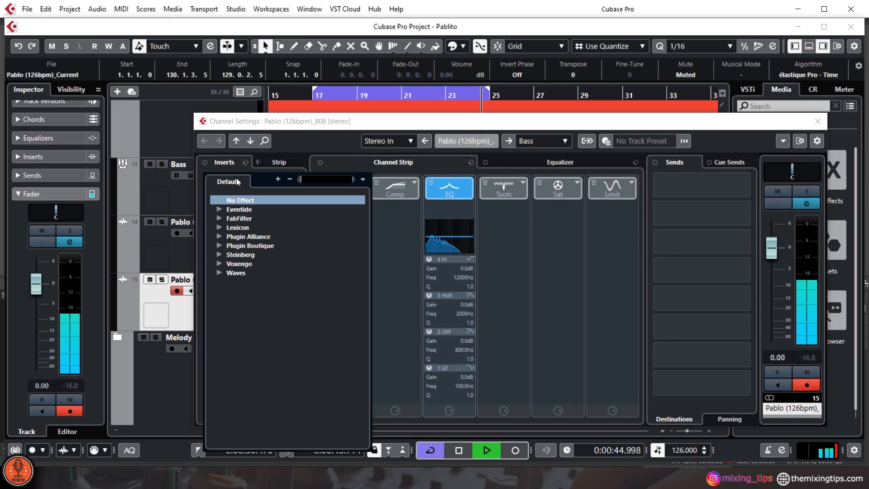
type("q 3")
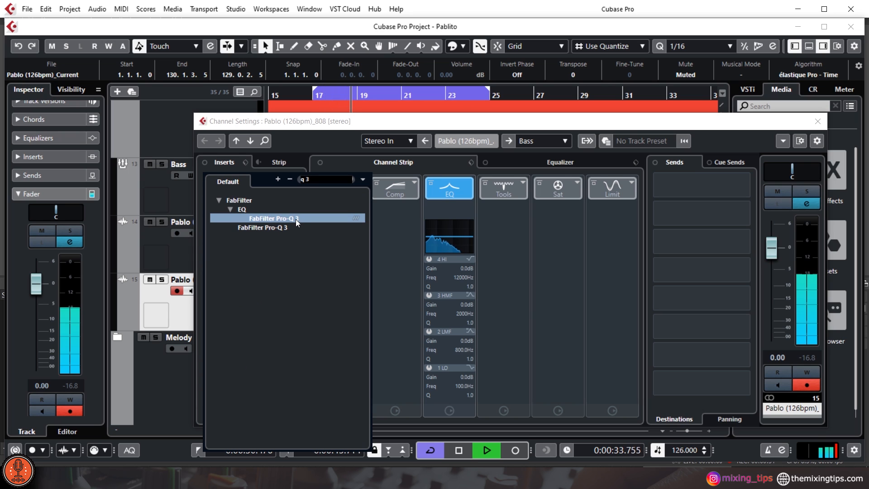
left_click(296, 219)
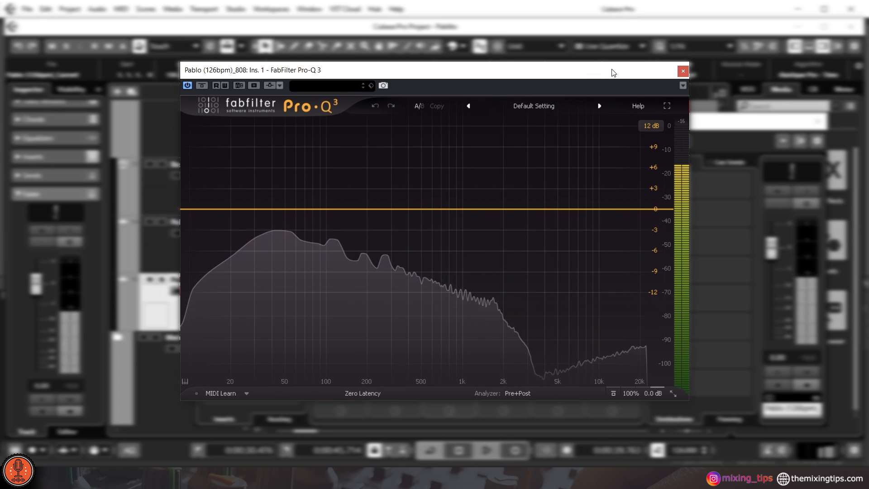
- Solo the Pablo (126bpm)_808 track and move the Pro-Q 3 window clear of the track list
left_click_drag(614, 73, 735, 43)
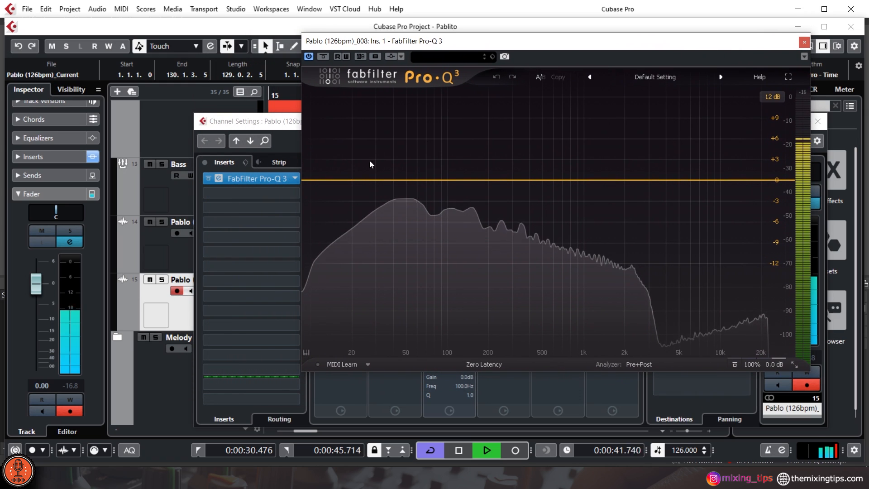
left_click(162, 280)
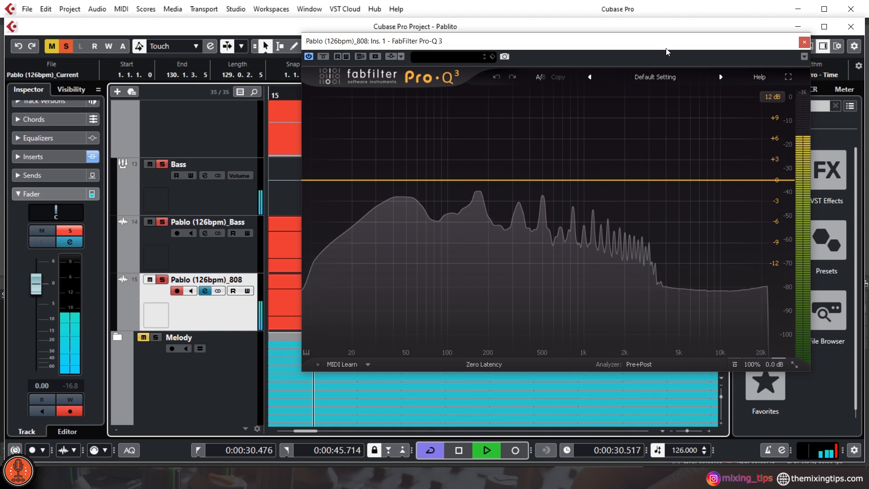
left_click_drag(659, 41, 620, 68)
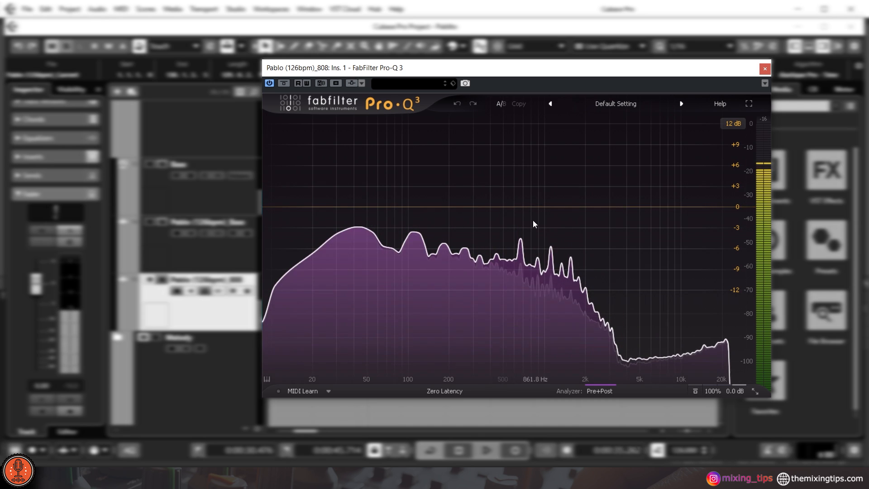
- Add a bell band at about 402 Hz on the 808, narrow it to a Q of about 3.25 and cut it about 5 dB
mouse_move(529, 219)
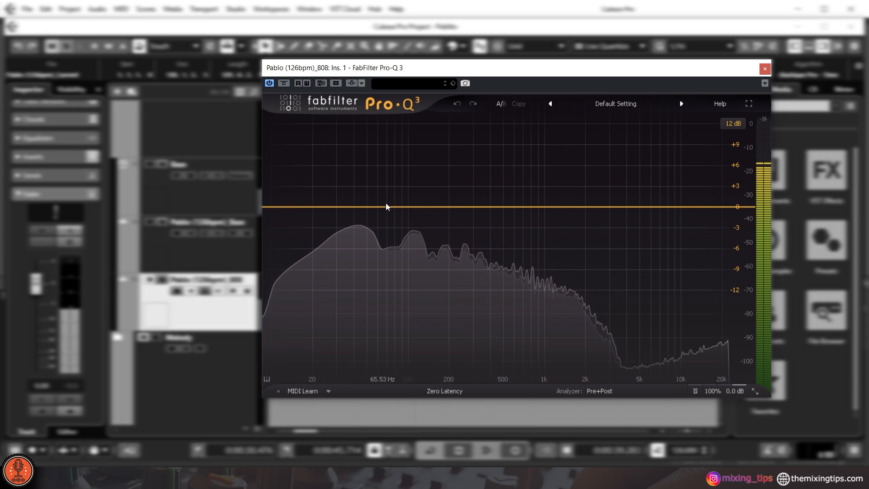
left_click_drag(392, 206, 401, 143)
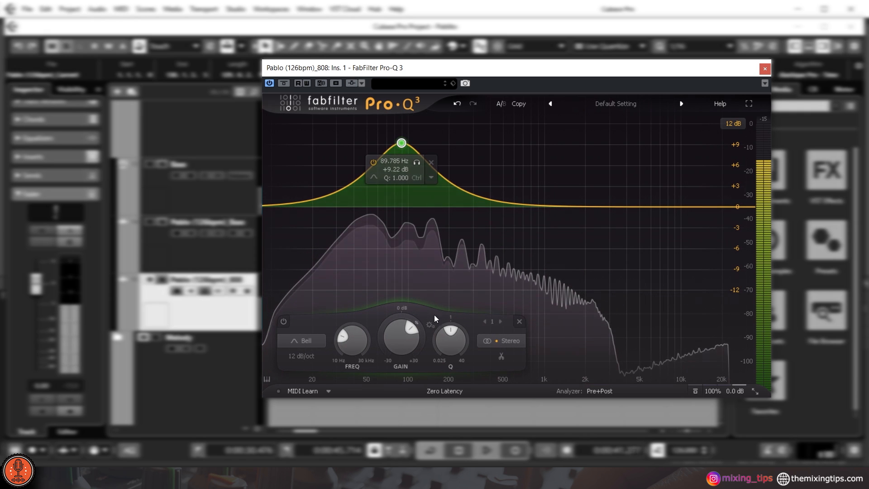
left_click_drag(458, 342, 484, 319)
left_click_drag(401, 143, 492, 143)
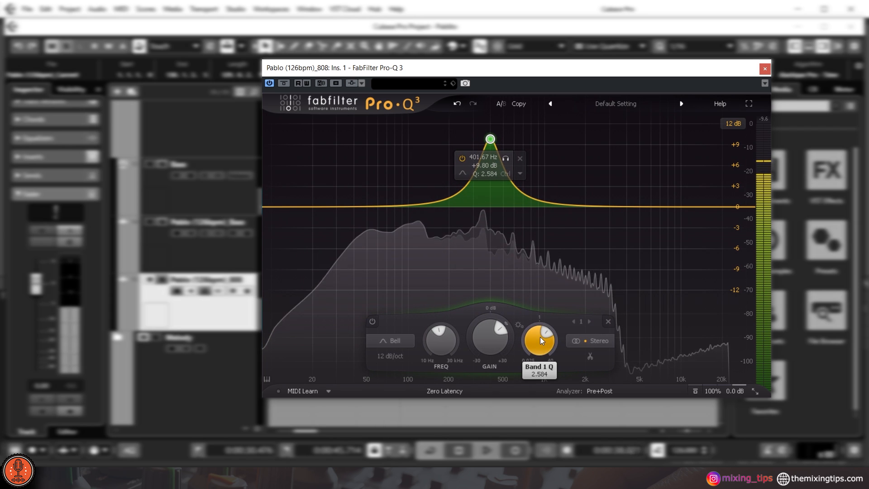
left_click_drag(493, 333, 498, 383)
left_click_drag(486, 339, 489, 377)
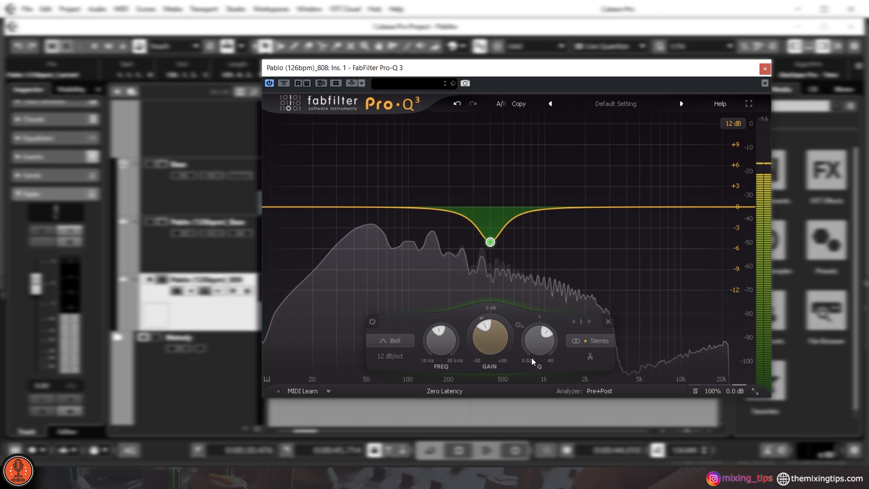
- Add a second narrow bell band at about 1.7 kHz, cut it about 3 dB and close the 808's equalizer
left_click_drag(542, 207, 545, 153)
left_click_drag(591, 338, 592, 319)
mouse_move(547, 154)
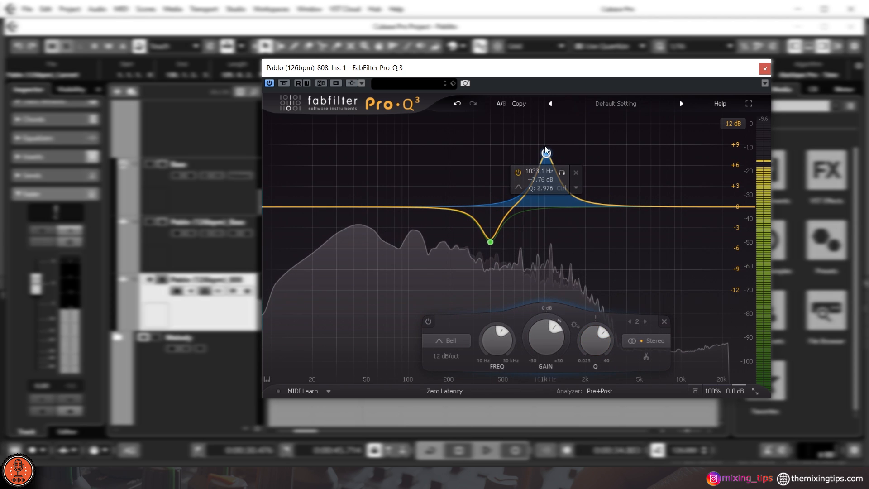
left_click_drag(547, 155, 579, 141)
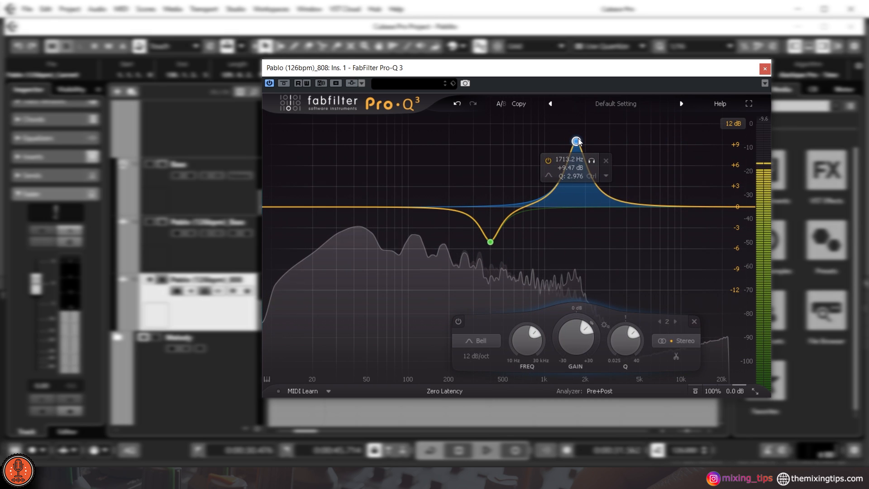
left_click_drag(569, 333, 579, 405)
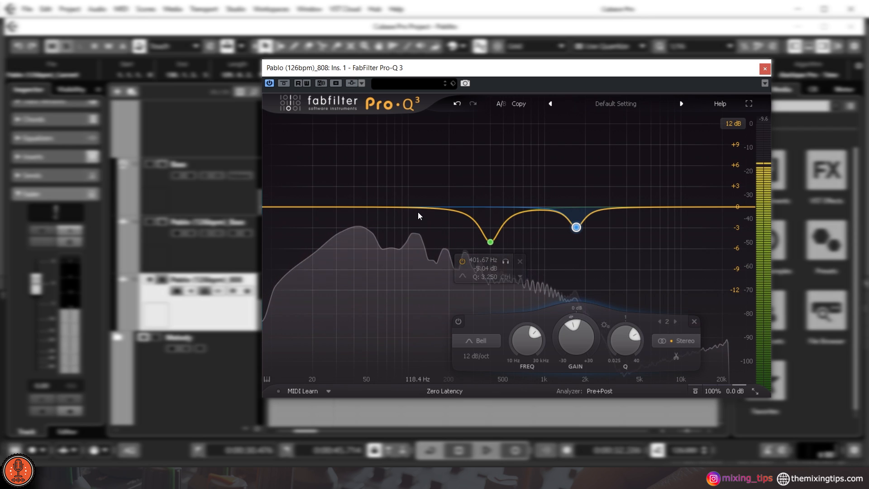
left_click(765, 69)
- Open FabFilter Pro-Q 3 on the Pablo (126bpm)_Kick track and solo the Drum group channel
scroll(391, 258, "up", 10)
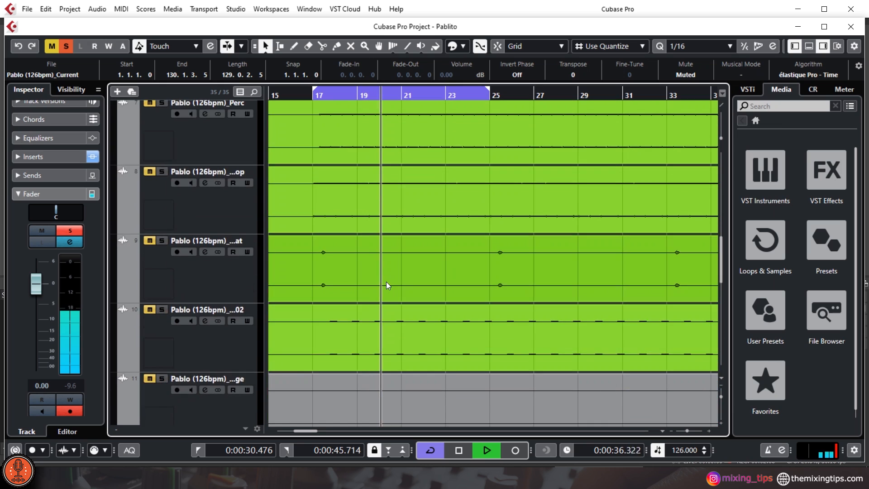
scroll(389, 272, "down", 3)
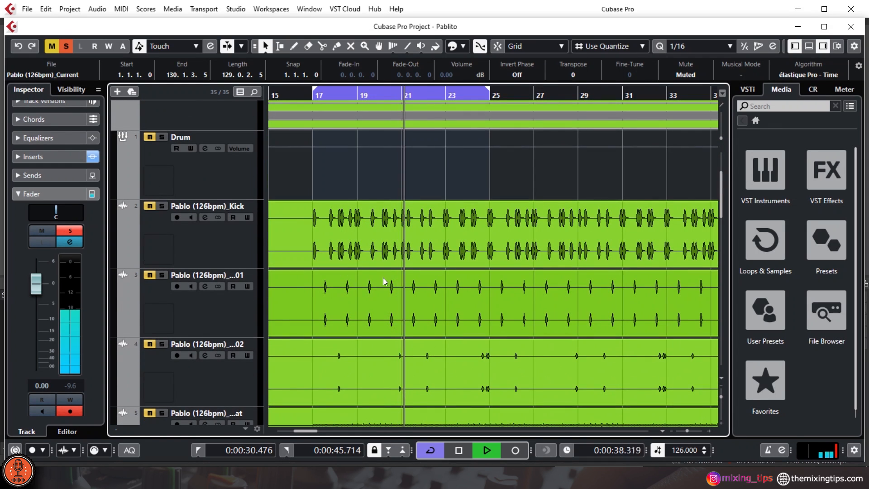
left_click(202, 248)
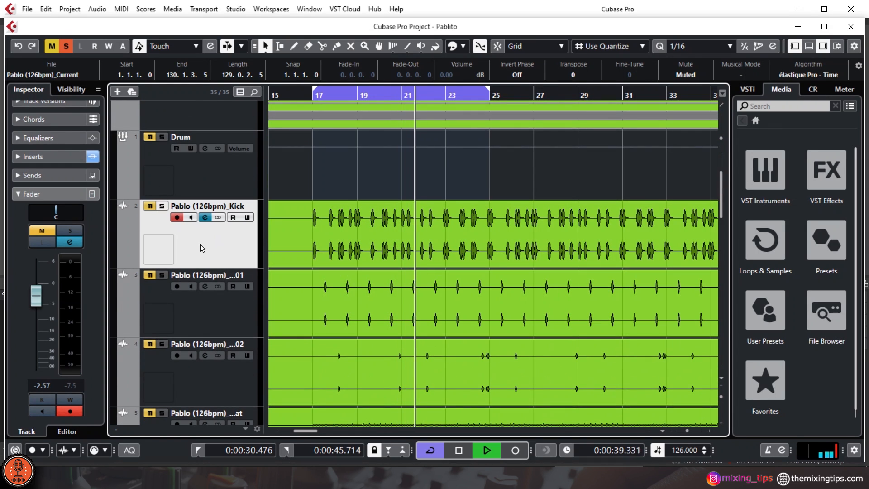
left_click(205, 217)
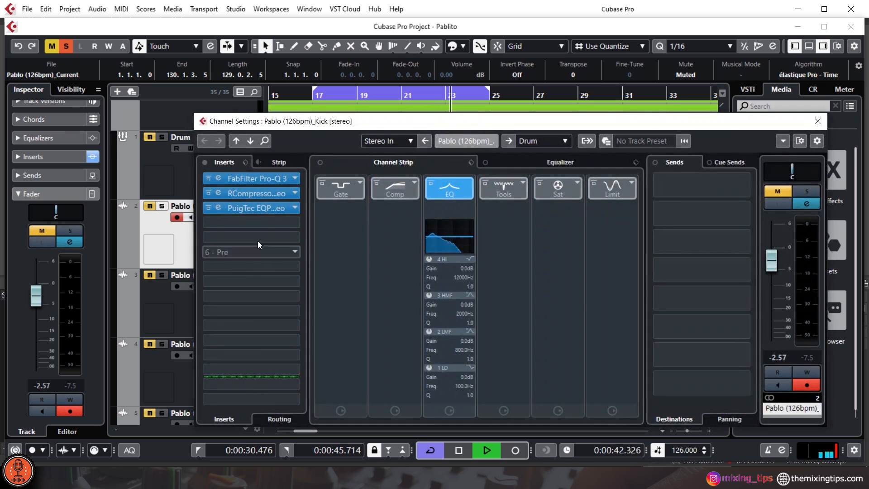
left_click(262, 179)
left_click(261, 177)
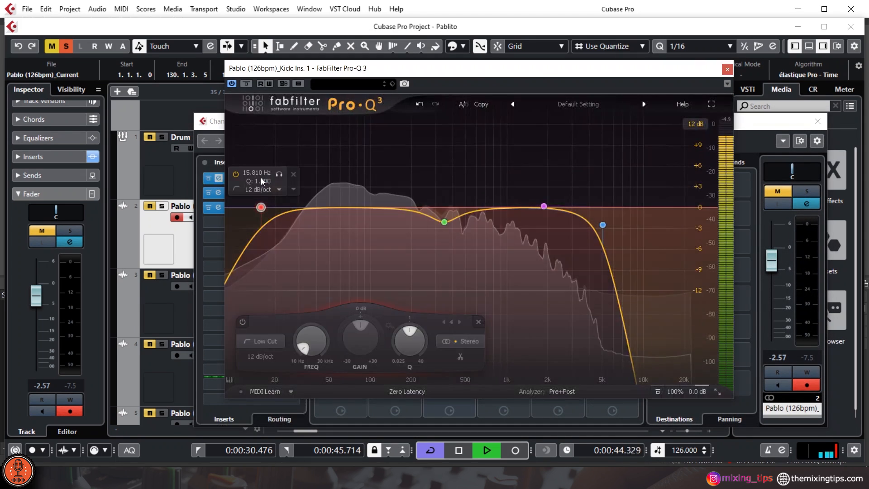
left_click(162, 137)
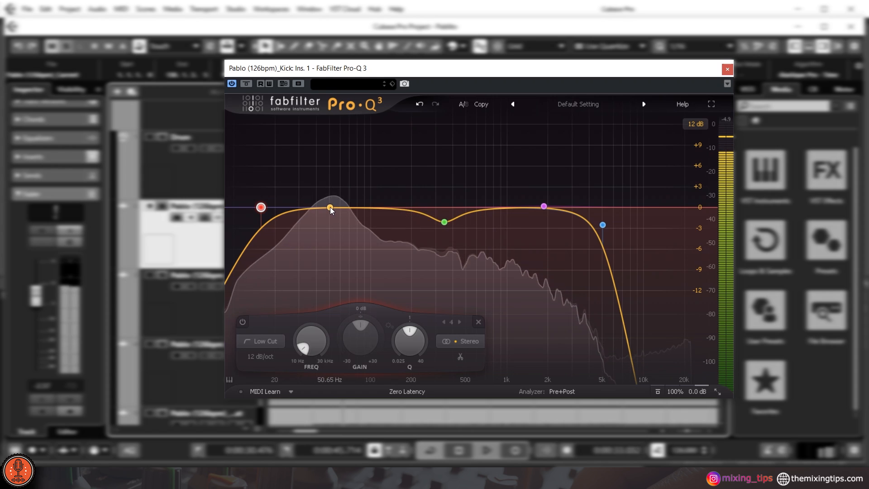
- Audition the kick from about 55 to 132 Hz with a soloed bell boost of about 6.8 dB, remove the band and close the equalizer
left_click_drag(330, 208, 332, 171)
left_click_drag(333, 166, 336, 162)
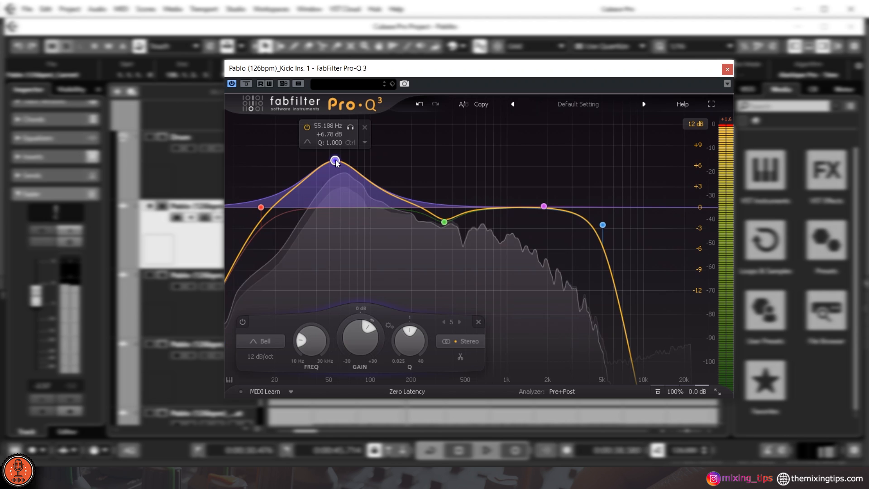
left_click(347, 129)
left_click_drag(347, 128, 347, 128)
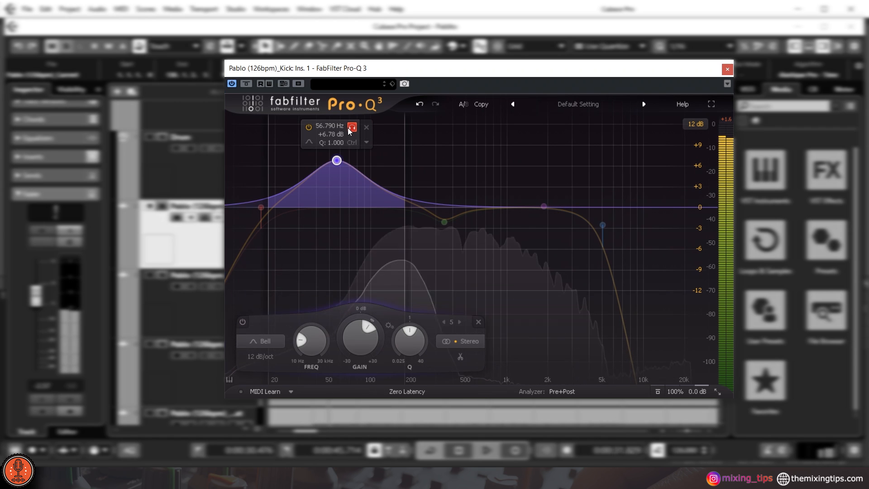
left_click_drag(347, 128, 397, 125)
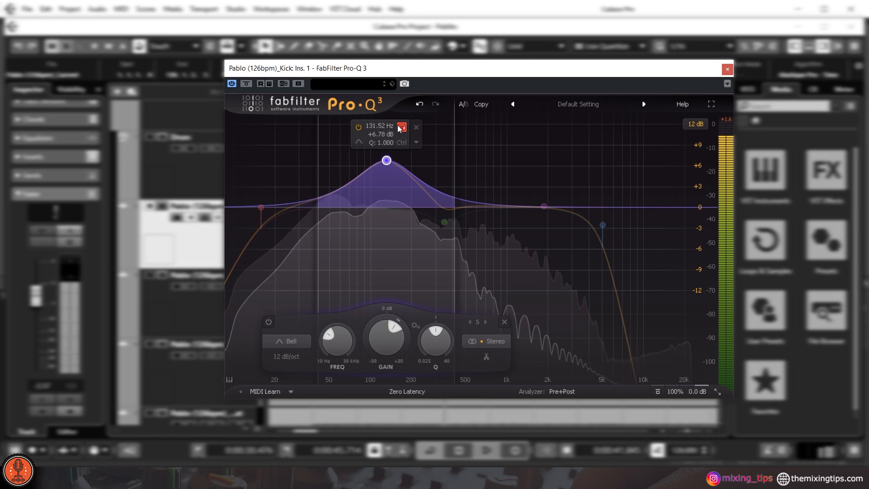
left_click_drag(397, 125, 395, 157)
left_click(413, 128)
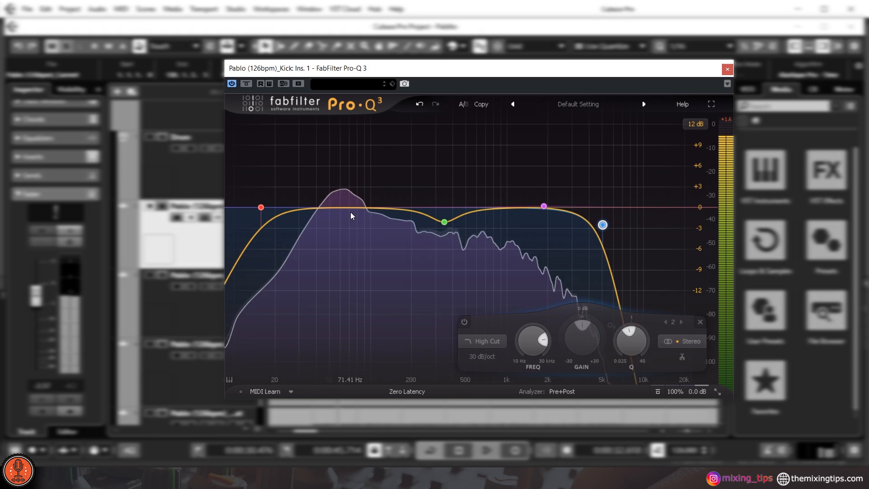
mouse_move(349, 211)
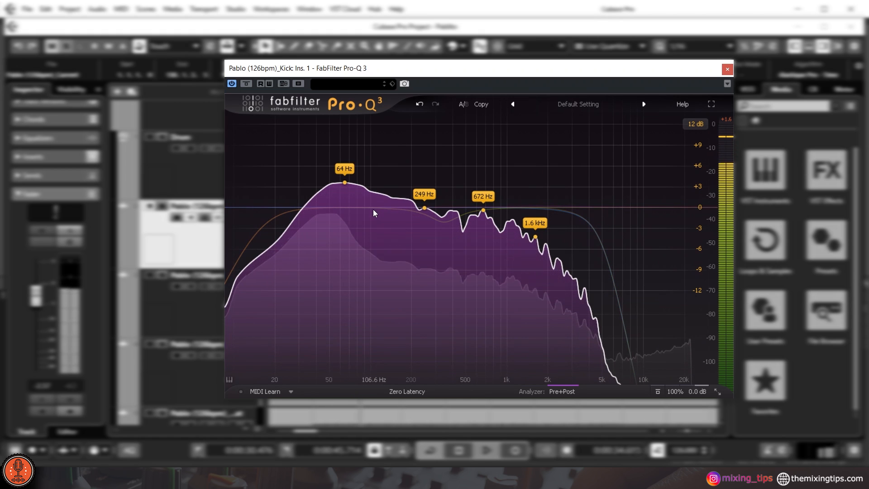
left_click(727, 70)
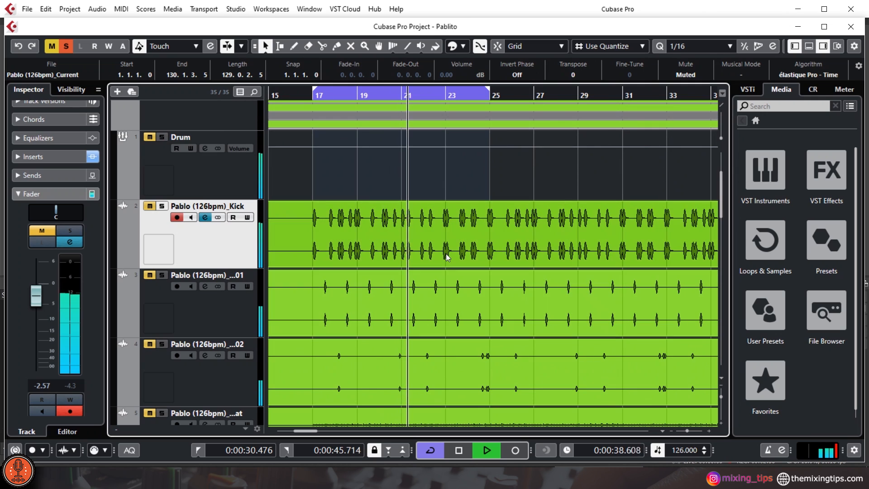
- Select the Pablo (126bpm)_808 track and open its channel settings
scroll(446, 257, "down", 10)
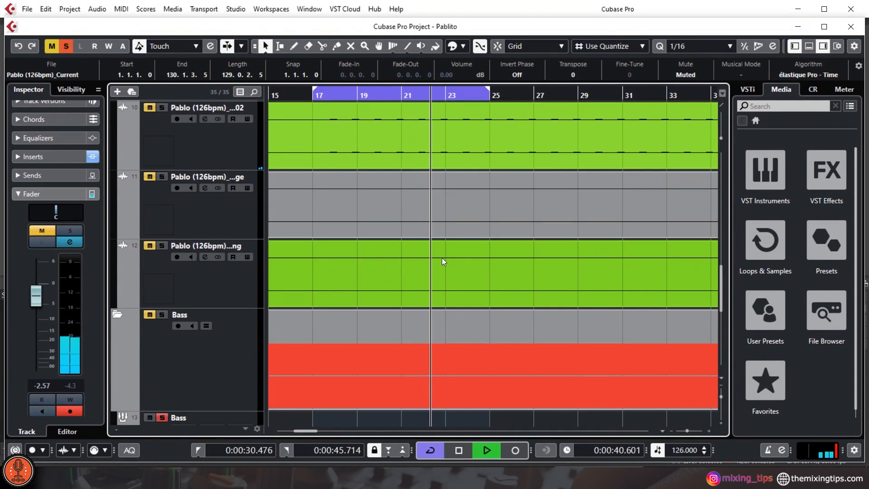
scroll(441, 258, "down", 2)
scroll(396, 284, "down", 4)
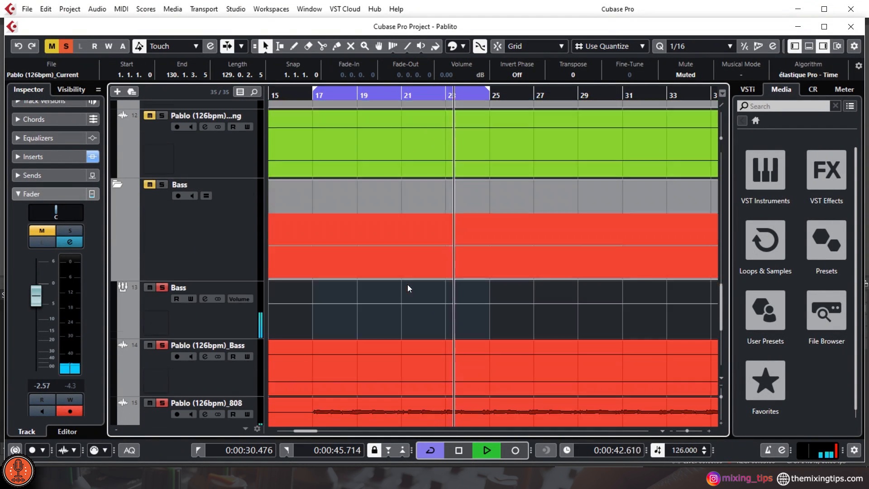
left_click(226, 373)
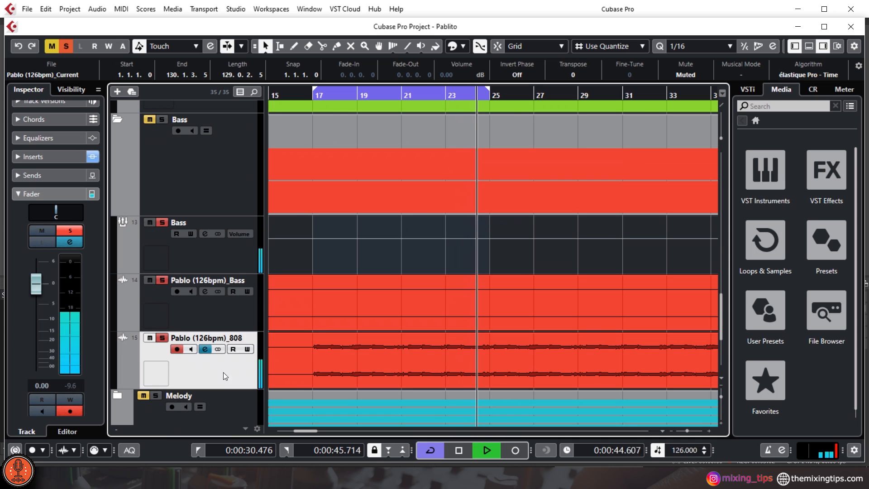
left_click(205, 349)
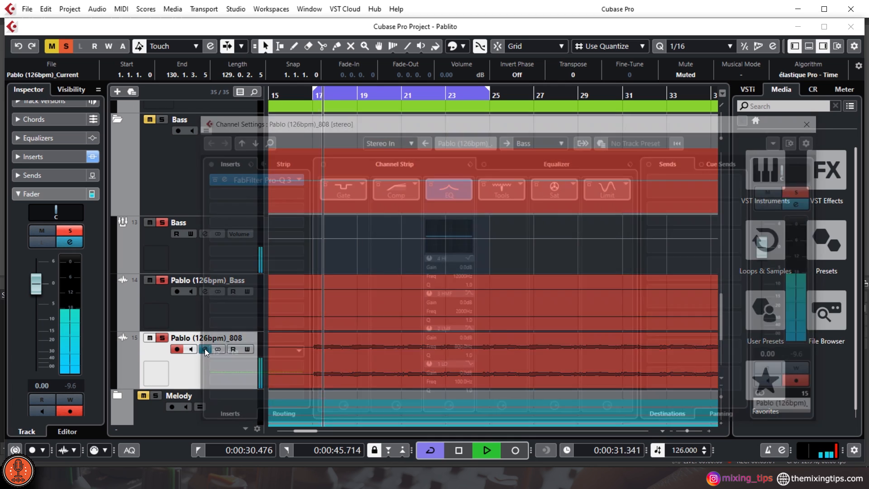
left_click(205, 349)
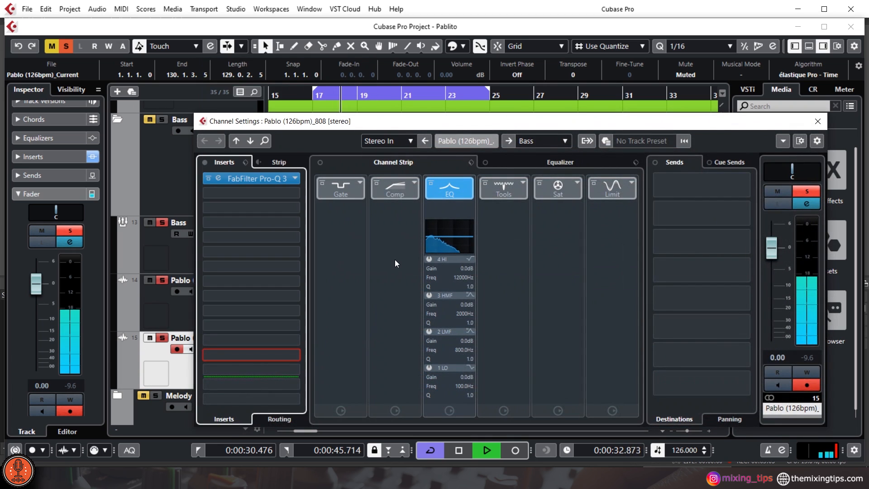
left_click(241, 194)
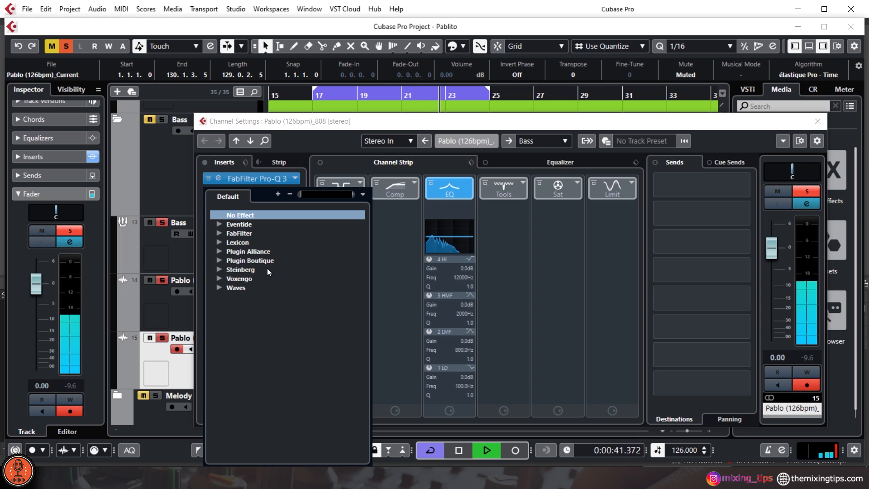
type("3a")
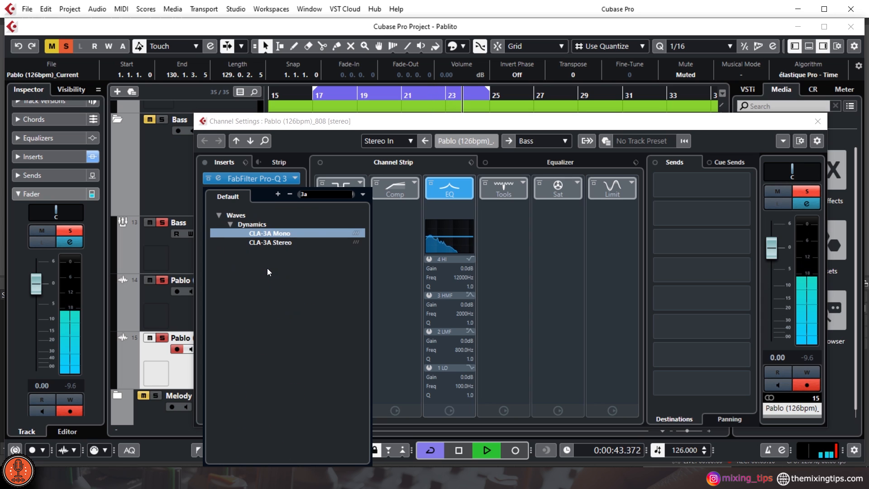
left_click(356, 127)
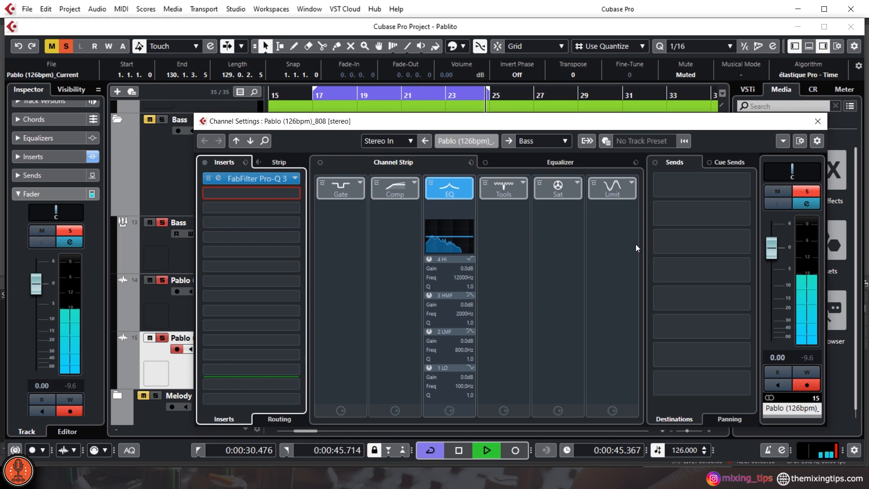
- Move the channel settings window higher and load CLA-3A Stereo in the 808's second insert slot
left_click_drag(498, 117, 483, 88)
left_click(248, 159)
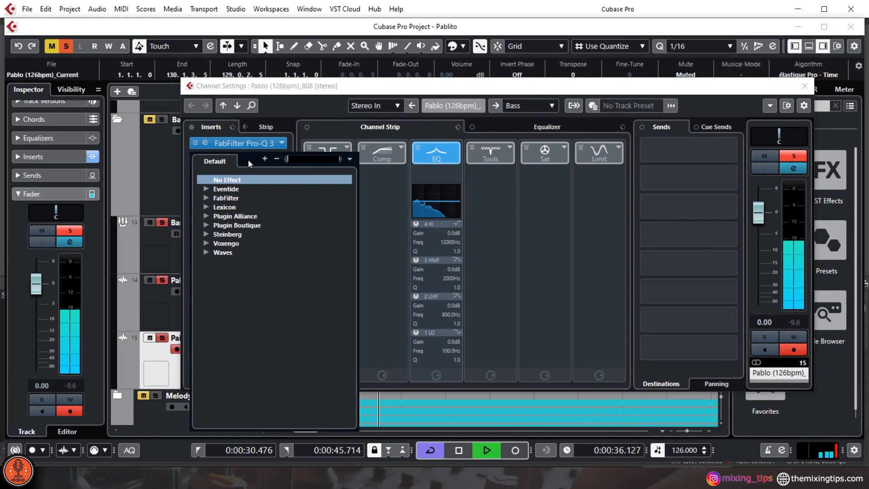
type("3a")
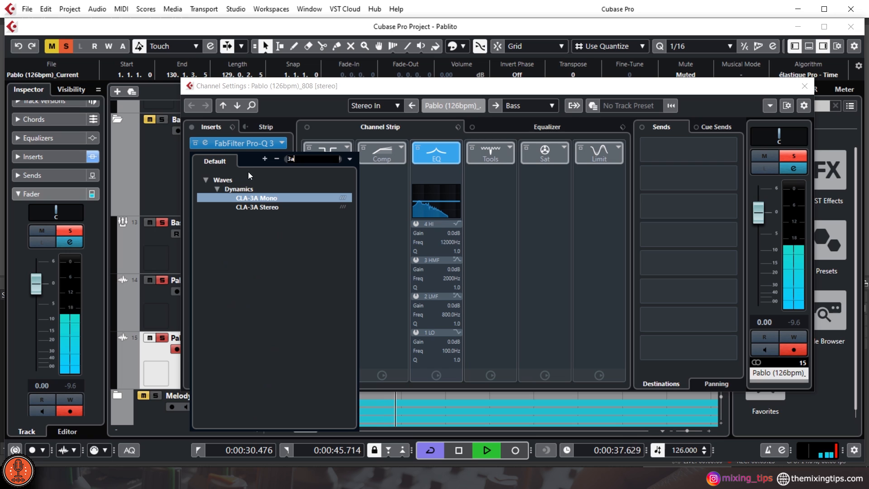
left_click(264, 209)
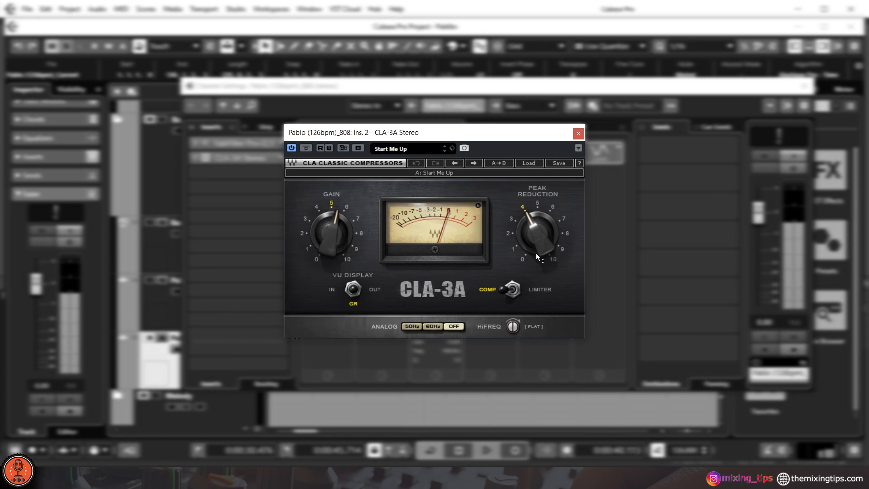
- Set the CLA-3A's peak reduction to about 5.7, compare the level with the compressor bypassed and reset the channel's peak meter
mouse_move(529, 224)
left_mouse_down()
mouse_move(528, 206)
mouse_move(535, 239)
left_mouse_up()
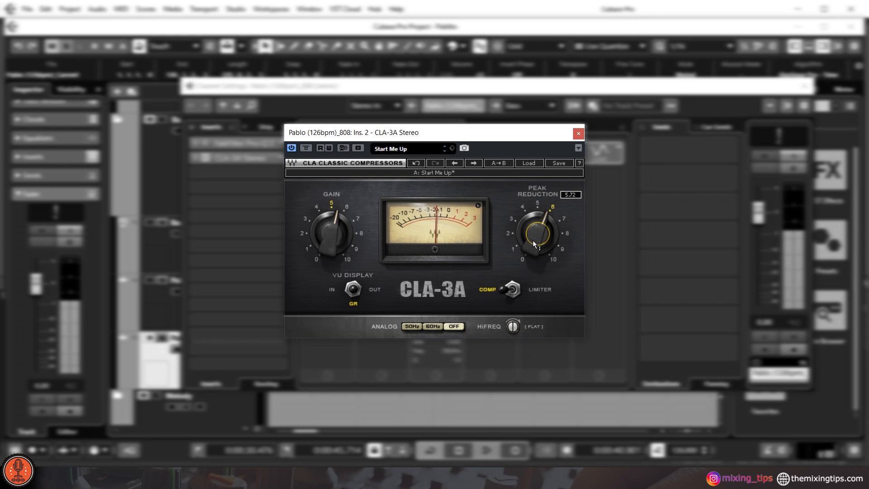
left_click_drag(533, 241, 533, 239)
left_click(302, 150)
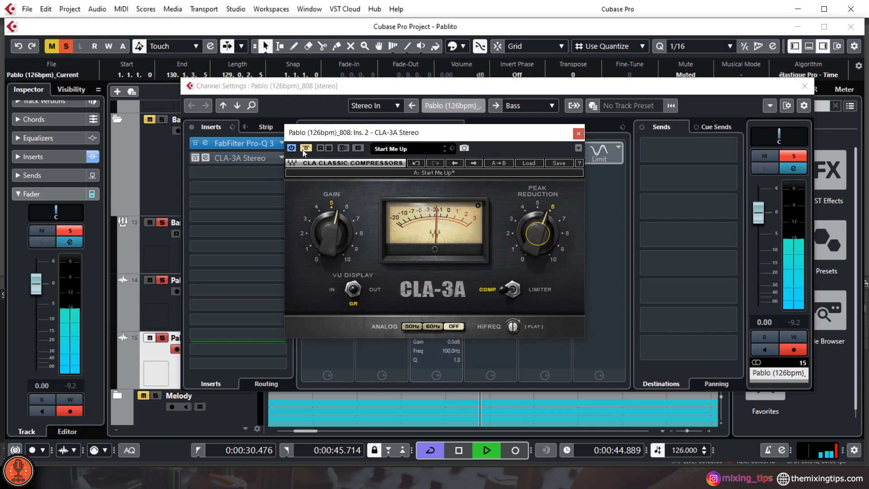
left_click(797, 321)
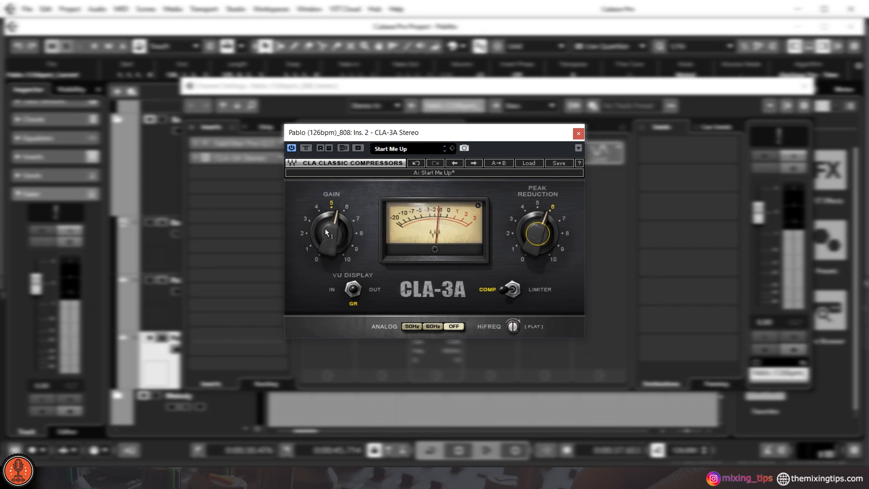
- Lower the CLA-3A's gain to about 5 to match the levels and close the compressor
mouse_move(327, 229)
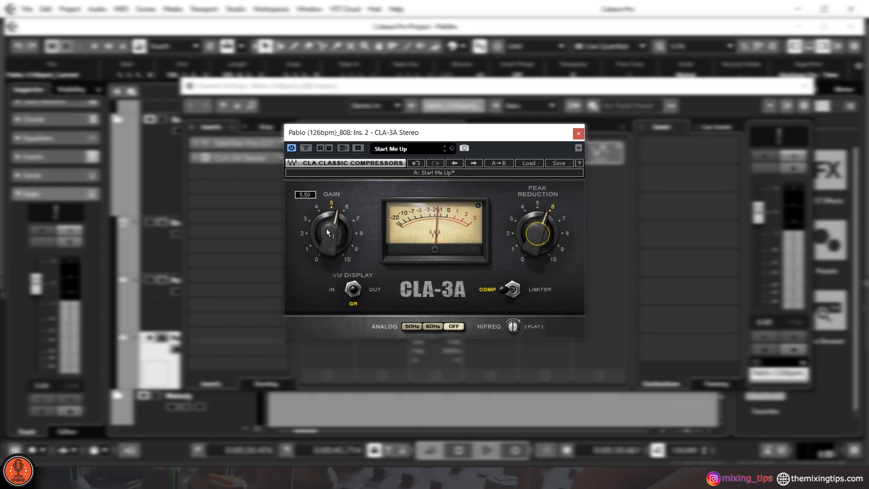
left_click_drag(327, 229, 326, 243)
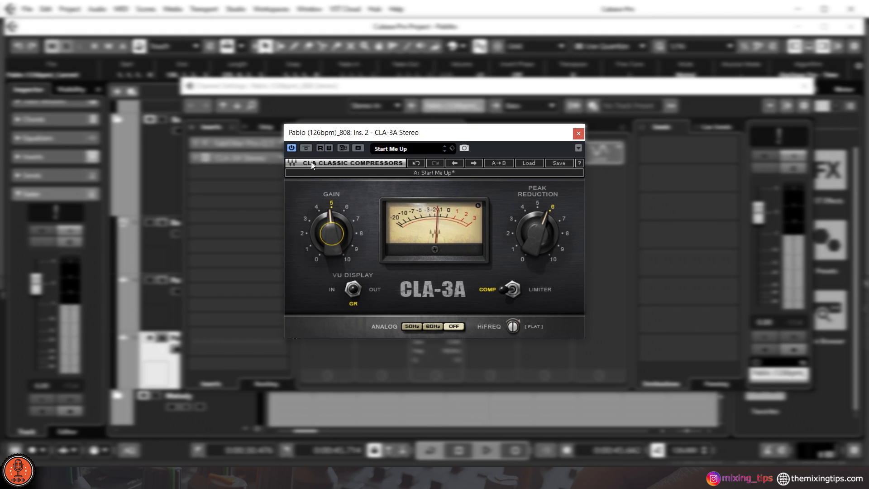
left_click(578, 134)
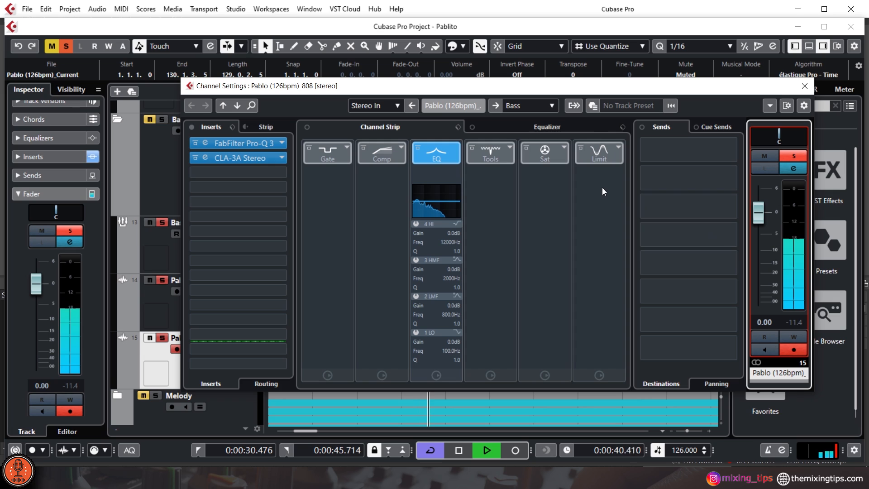
- Find the PuigTec equalizers in the plug-in list and load PuigTec EQP1A Stereo in the 808's third insert slot
left_click(227, 175)
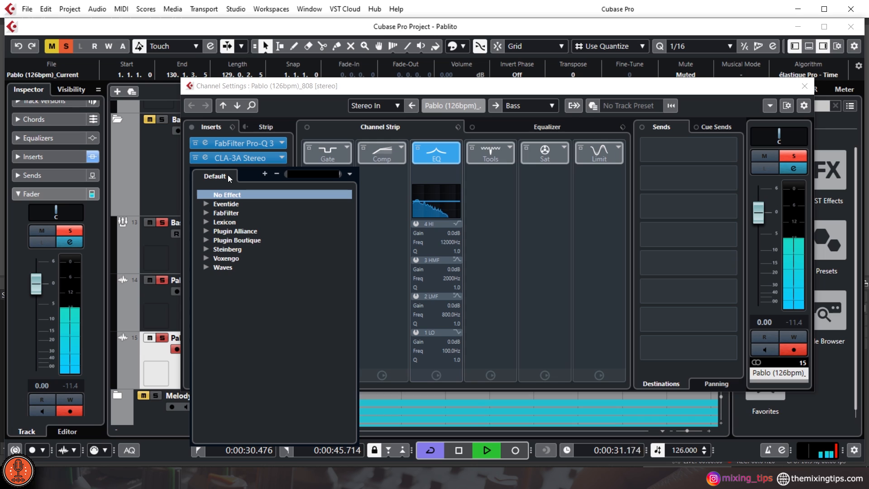
type("q1")
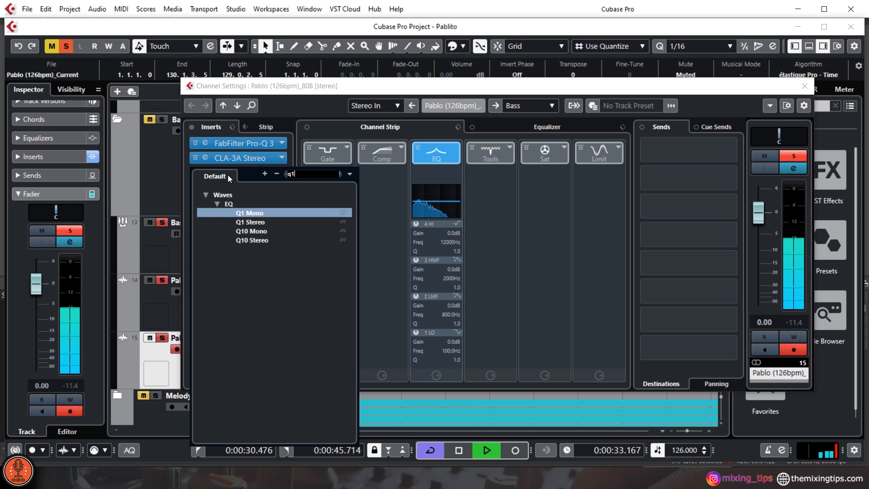
key("BackSpace")
key("BackSpace")
type("eq")
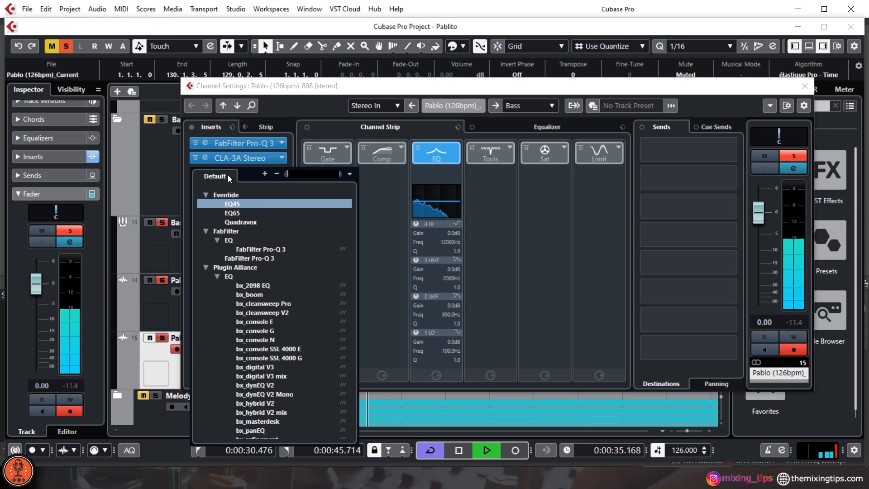
type("1")
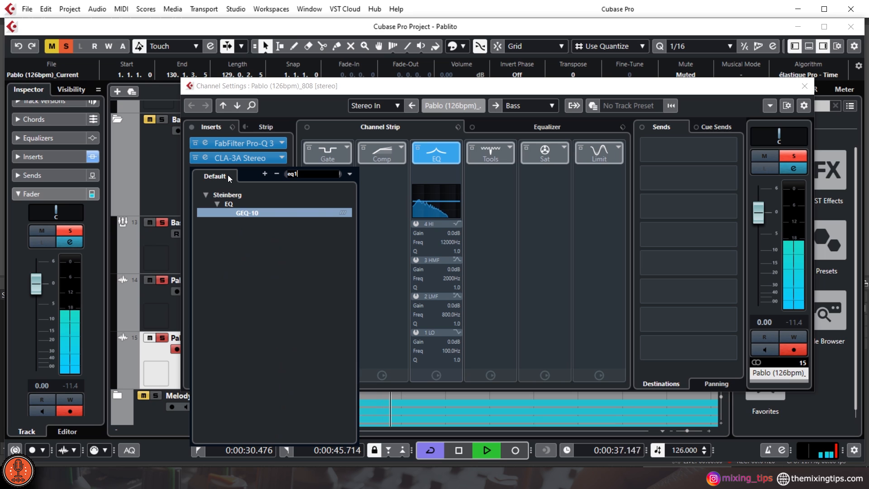
key("BackSpace")
key("BackSpace")
key("BackSpace")
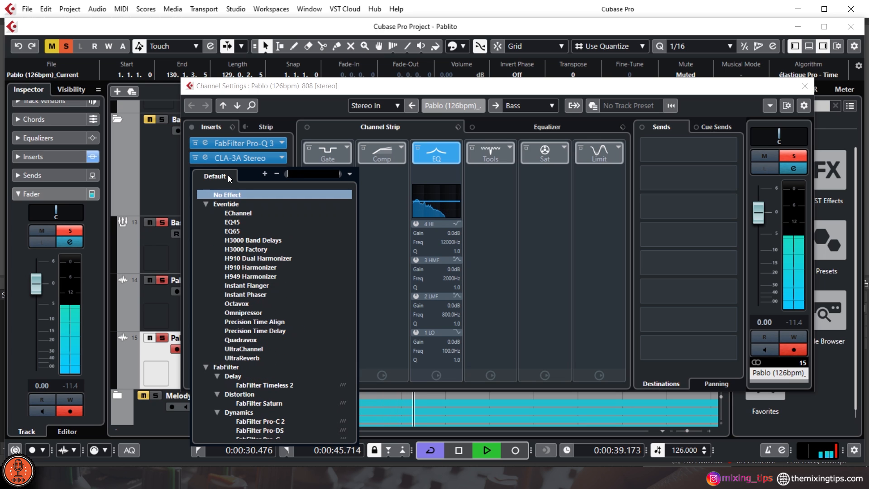
type("puig")
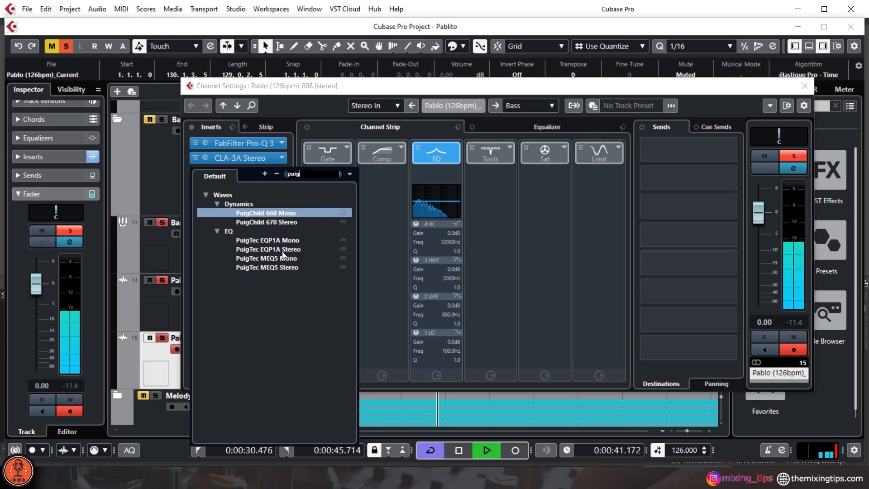
left_click(292, 249)
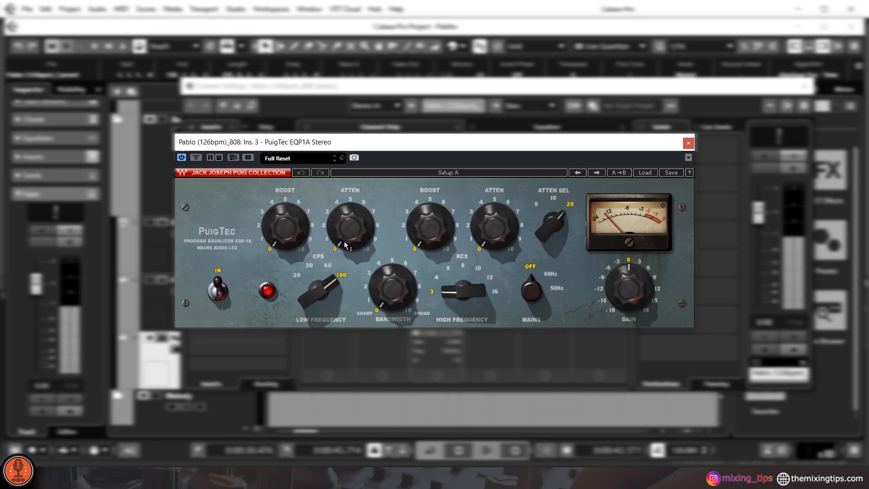
- Set the PuigTec's low frequency to 60 CPS, raise the low boost to about 5 and compare with the equalizer bypassed
left_click(329, 267)
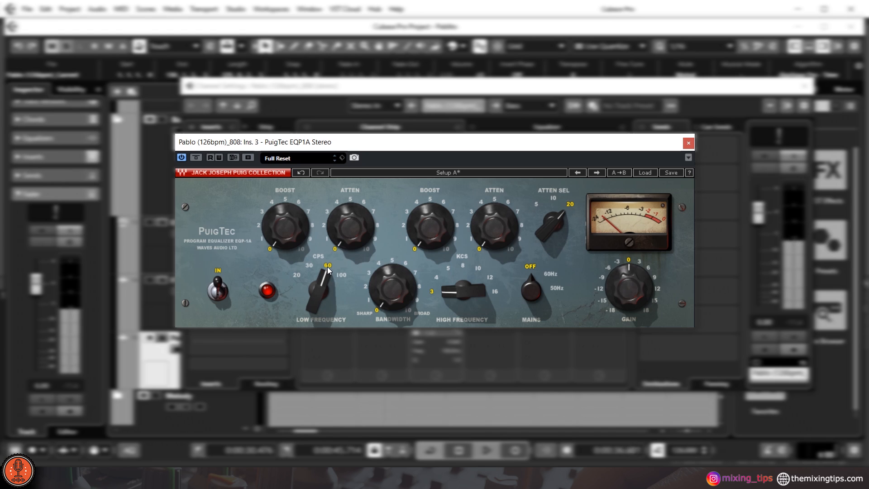
left_click_drag(286, 235, 286, 229)
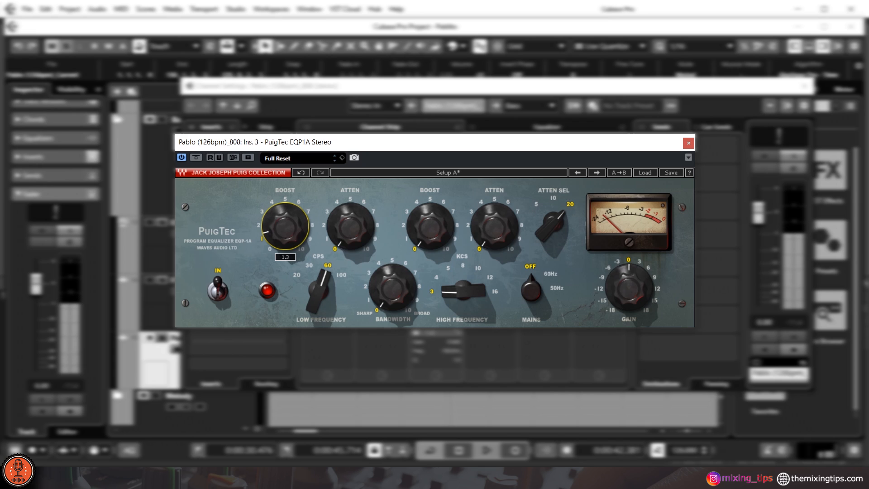
left_click_drag(286, 227, 279, 208)
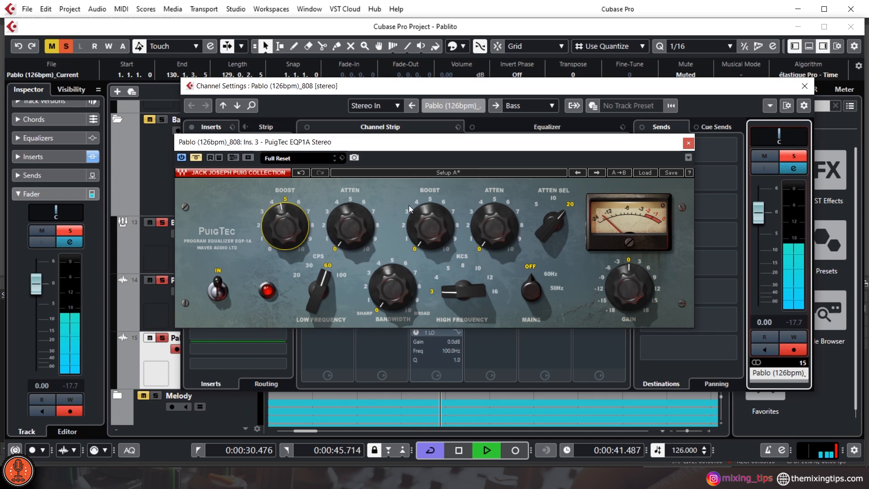
left_click(196, 158)
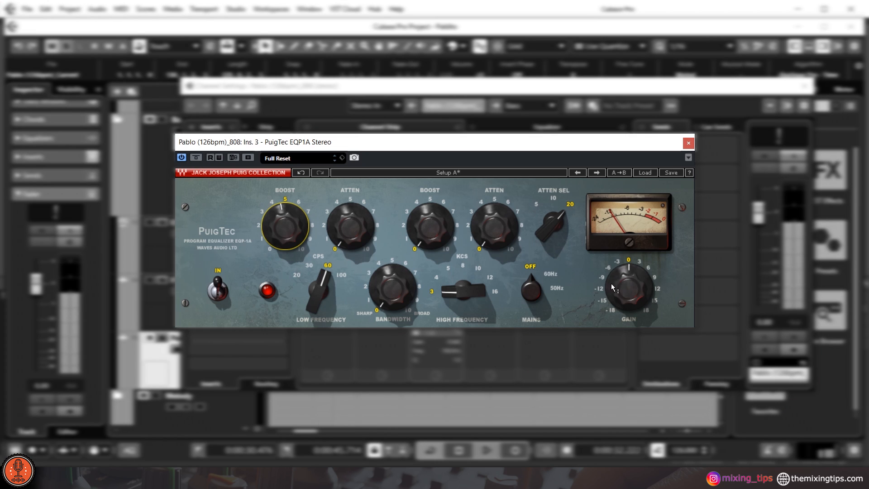
- Lower the PuigTec's output gain to about -3 and close the equalizer and the 808's channel settings
left_click_drag(611, 283, 611, 292)
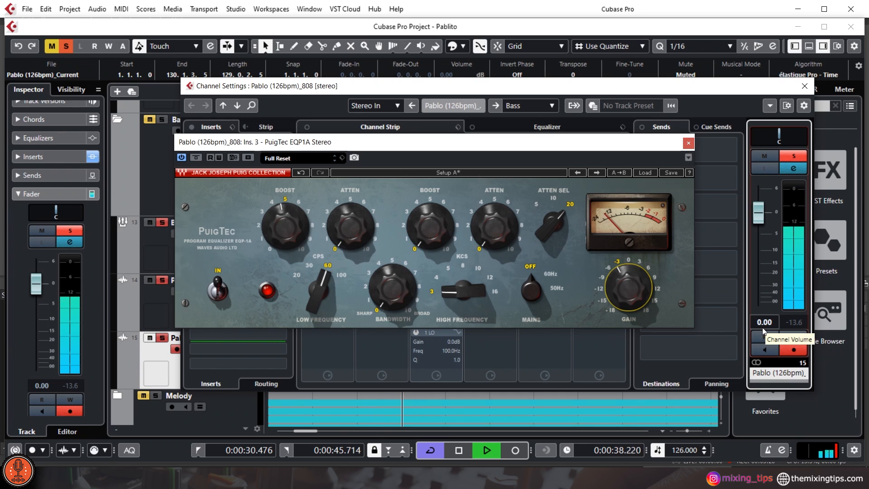
left_click(687, 145)
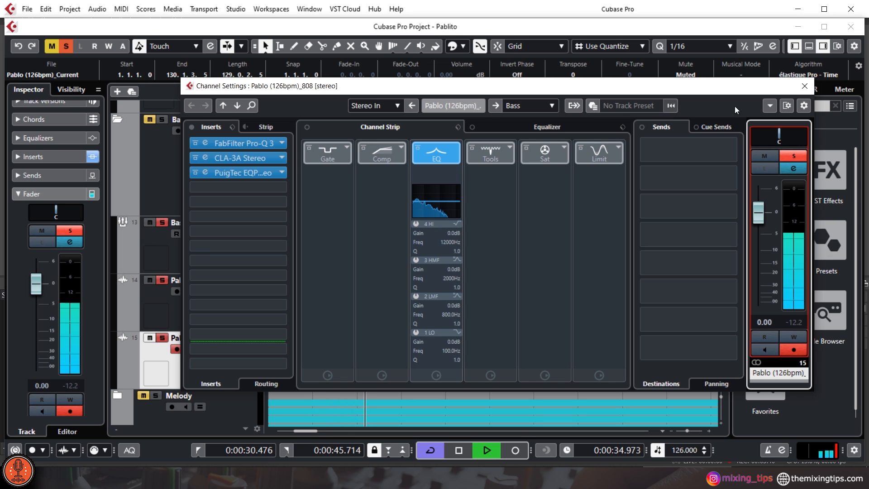
left_click(808, 89)
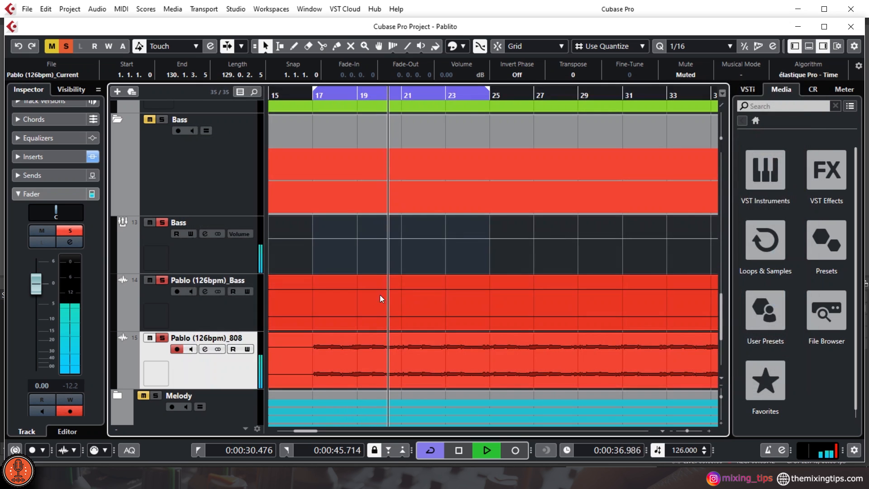
- Solo the Pablo (126bpm)_Kick track alongside the 808 and open the kick's channel settings
scroll(362, 306, "up", 15)
scroll(361, 303, "up", 3)
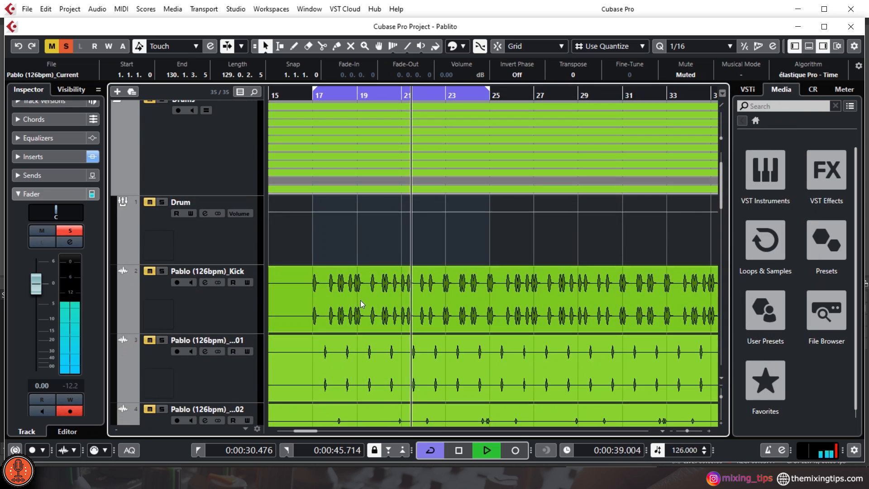
left_click(164, 204)
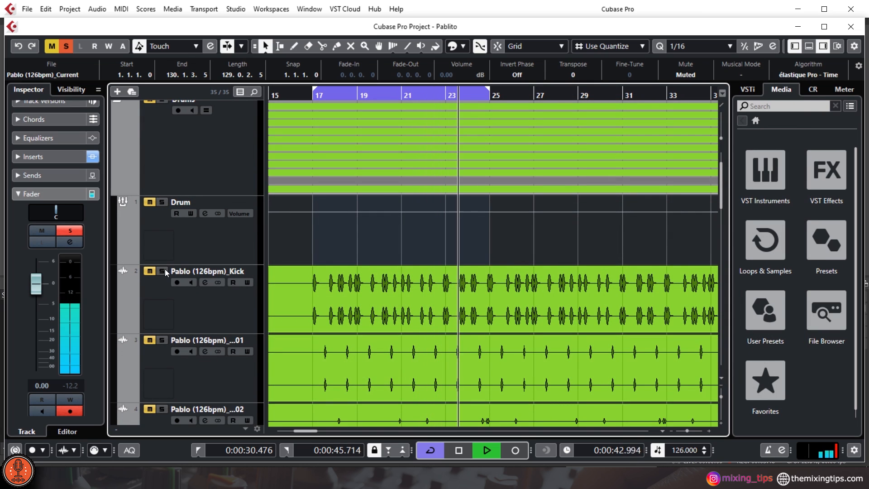
left_click(203, 304)
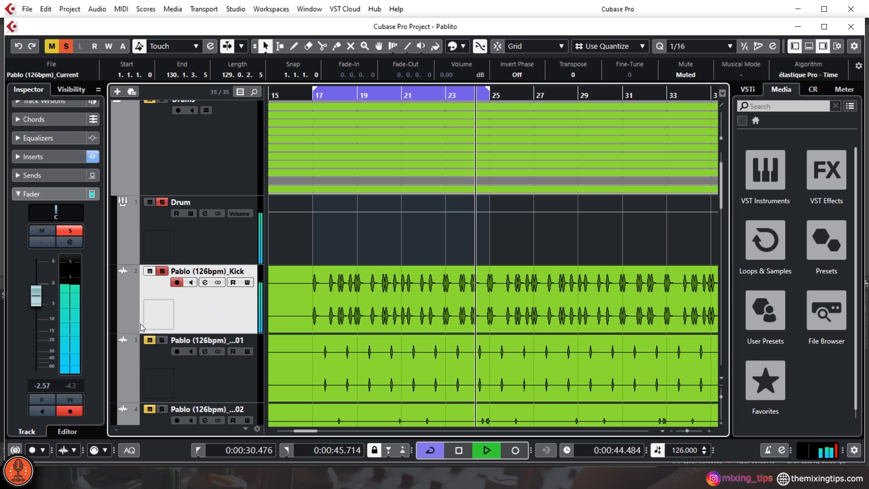
left_click(204, 282)
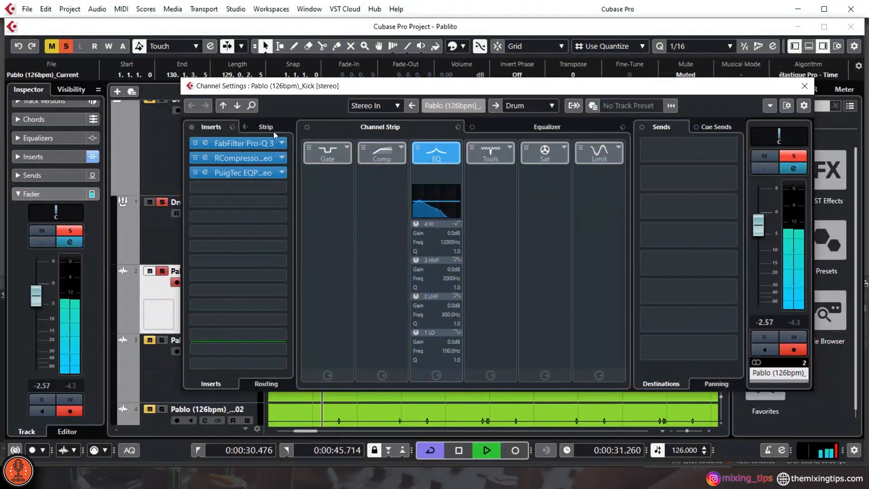
- In the kick's Pro-Q 3, turn the bell at about 60.7 Hz into a narrow cut of about -4.3 dB with Q about 6.35
left_click(231, 144)
left_click_drag(322, 206, 341, 200)
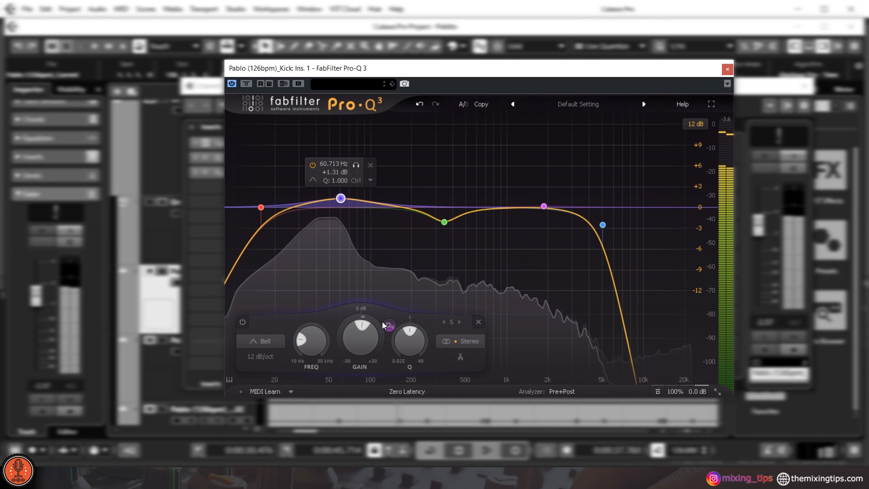
left_click_drag(362, 327, 357, 389)
left_click_drag(398, 368, 398, 309)
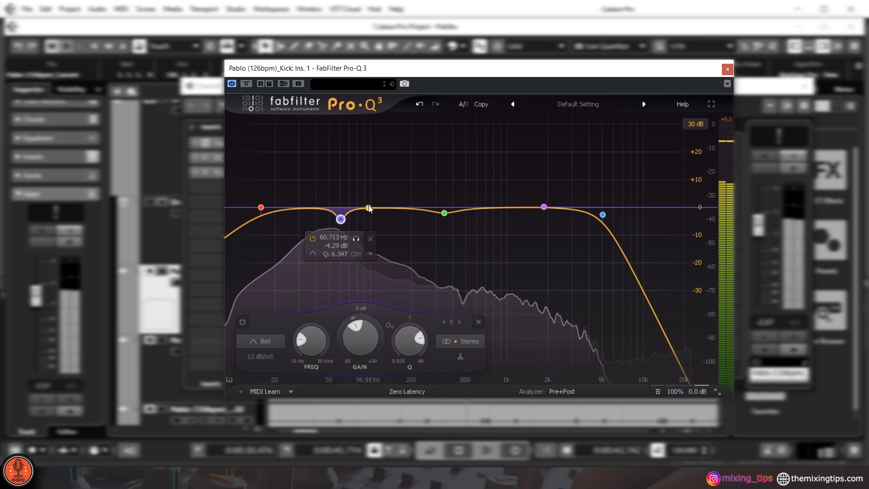
- Add a bell boost of about 4 dB between 100 and 200 Hz on the kick and close the equalizer and channel settings
left_click_drag(374, 207, 386, 196)
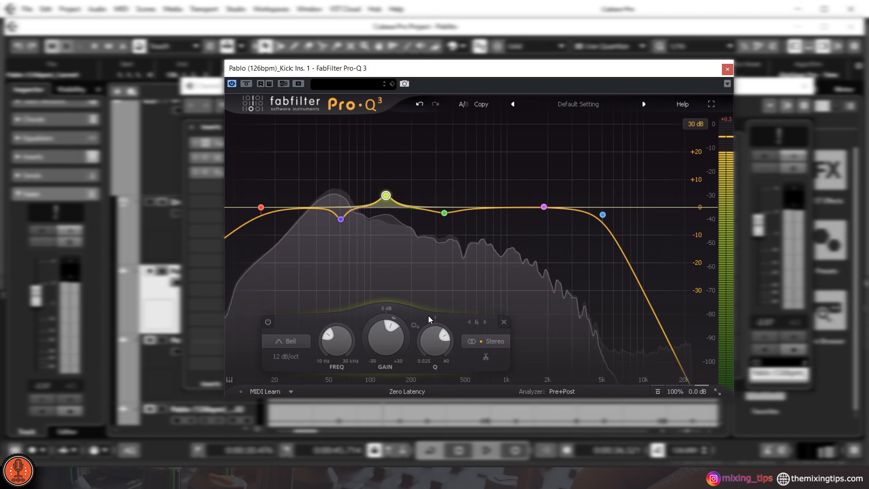
left_click(727, 69)
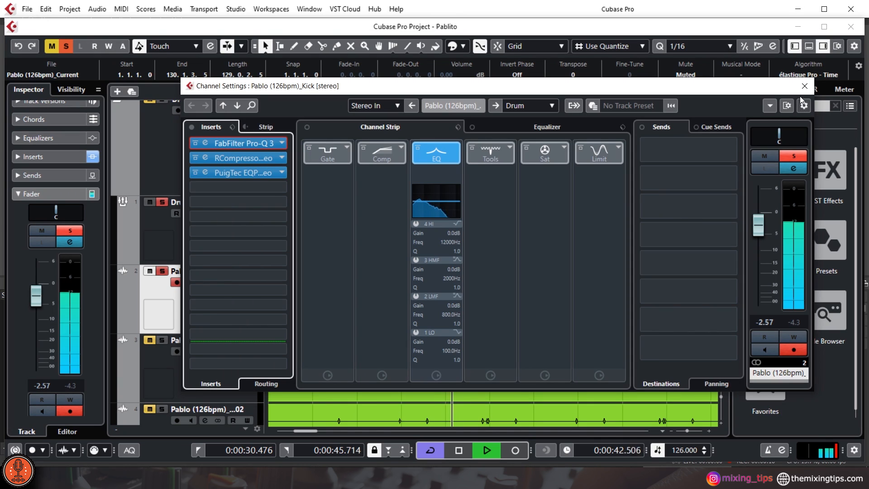
left_click(804, 86)
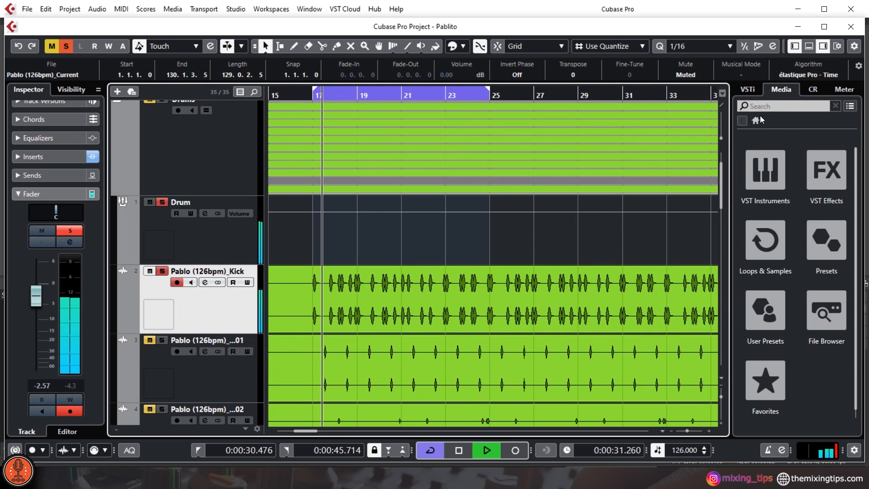
- Release the Drum group's solo and solo the whole Drums folder alongside the bass
left_click(162, 202)
scroll(163, 200, "up", 2)
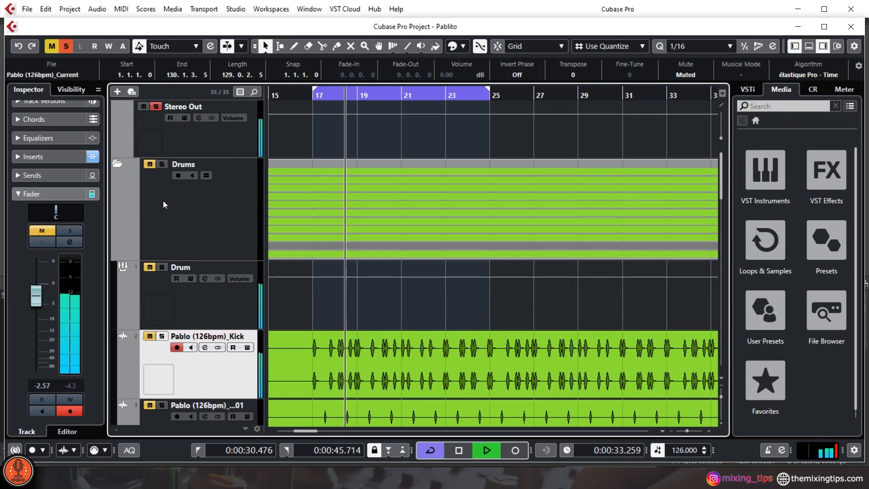
left_click(164, 164)
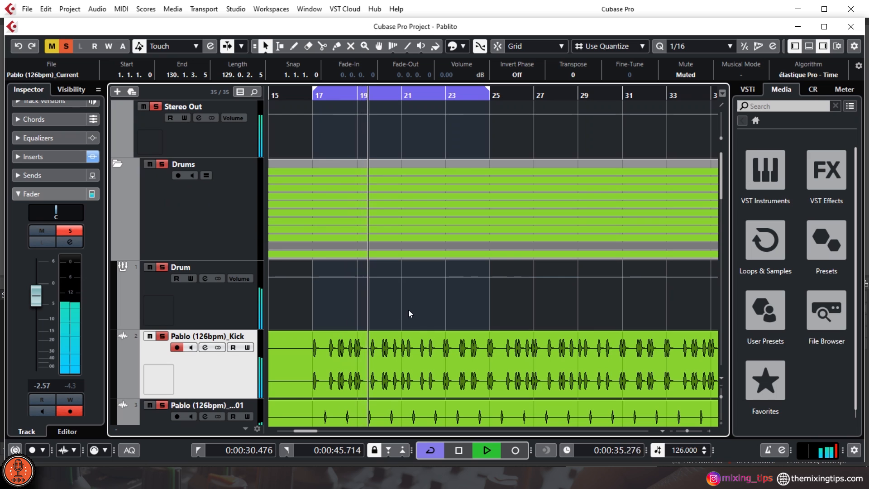
- Open the 808's channel settings, compare playback with all its inserts bypassed and re-enabled, and close the settings
scroll(406, 303, "down", 2)
scroll(406, 302, "down", 10)
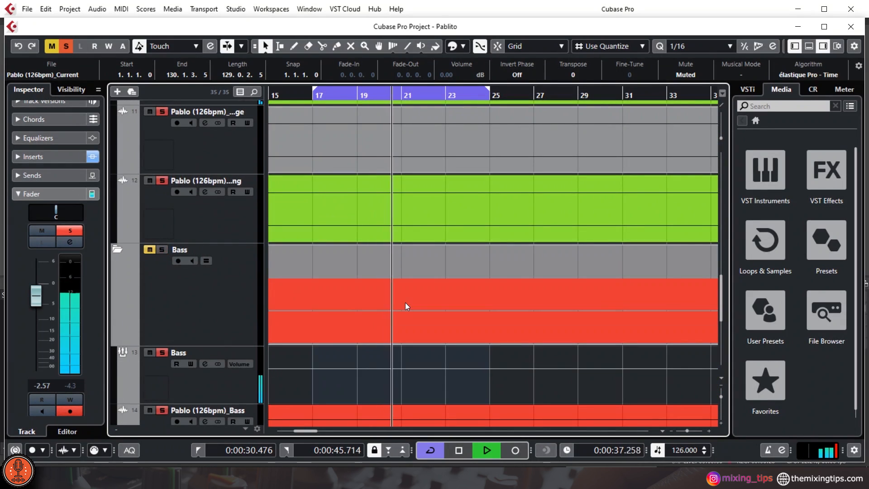
scroll(407, 300, "down", 2)
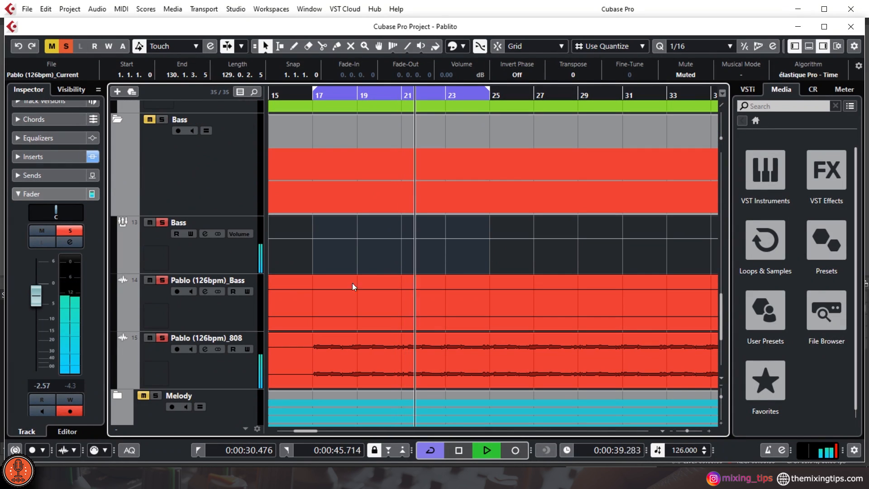
left_click(237, 369)
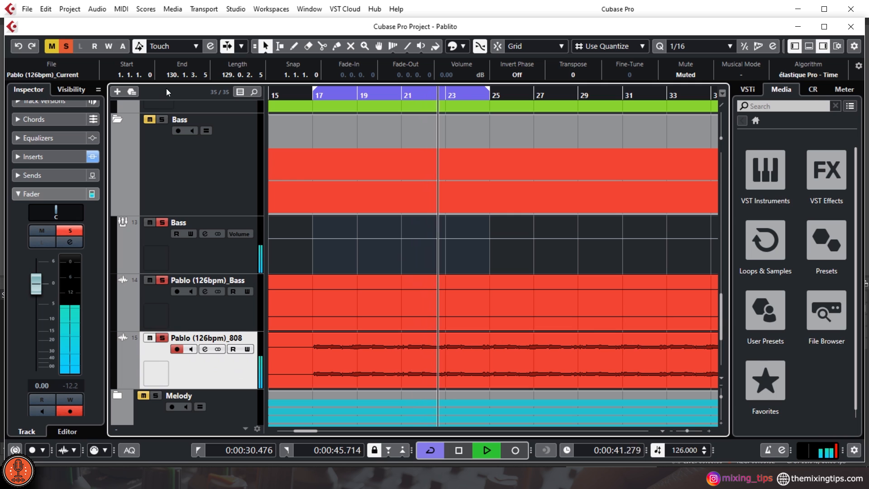
scroll(187, 281, "up", 12)
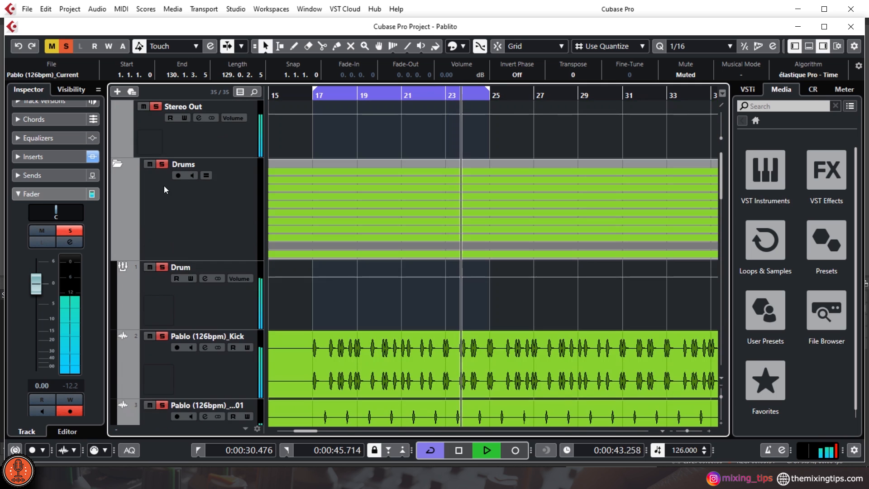
scroll(260, 353, "down", 12)
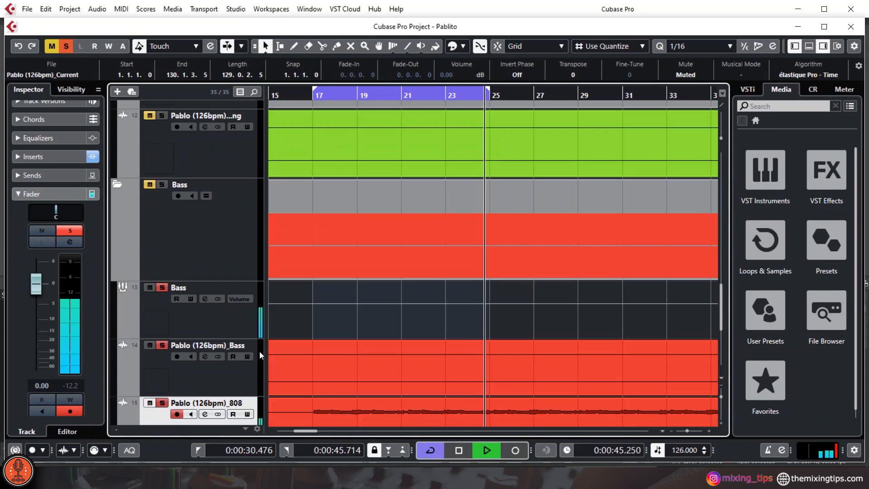
scroll(258, 352, "down", 2)
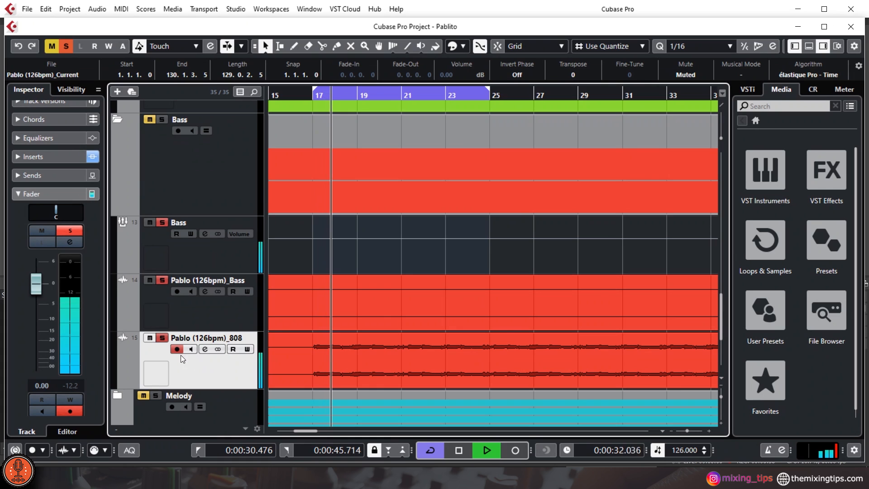
left_click(204, 350)
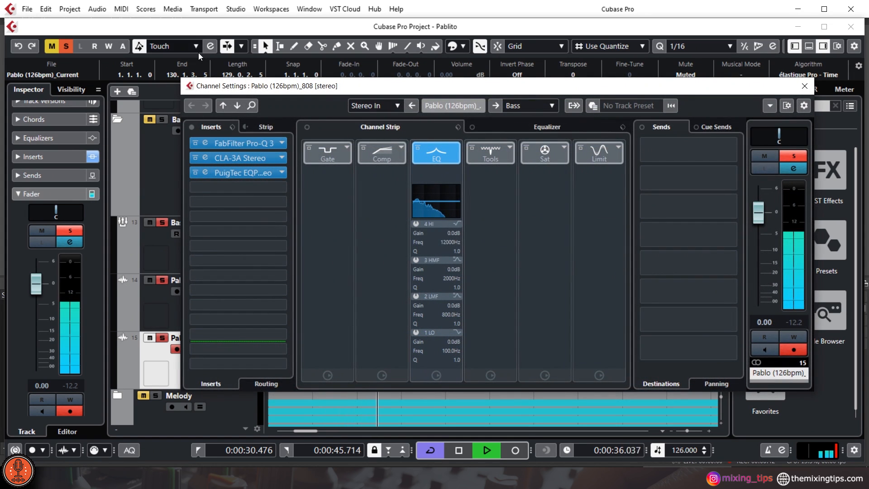
left_click(192, 128)
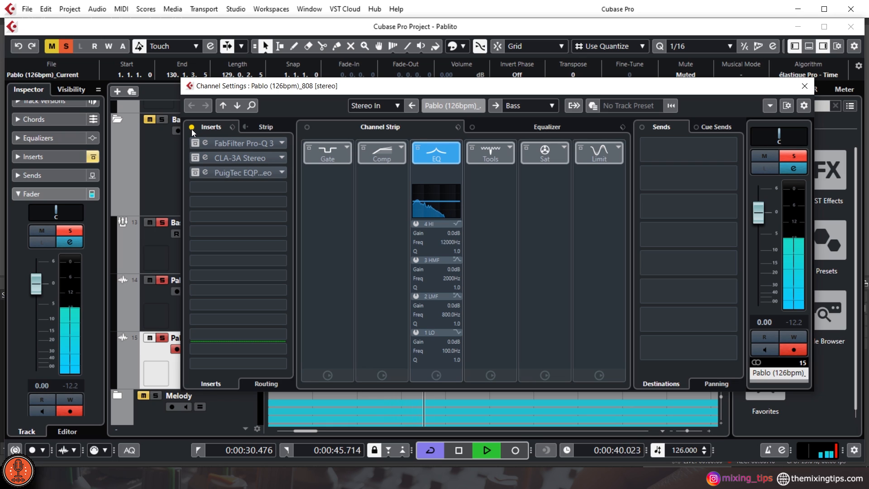
left_click(192, 128)
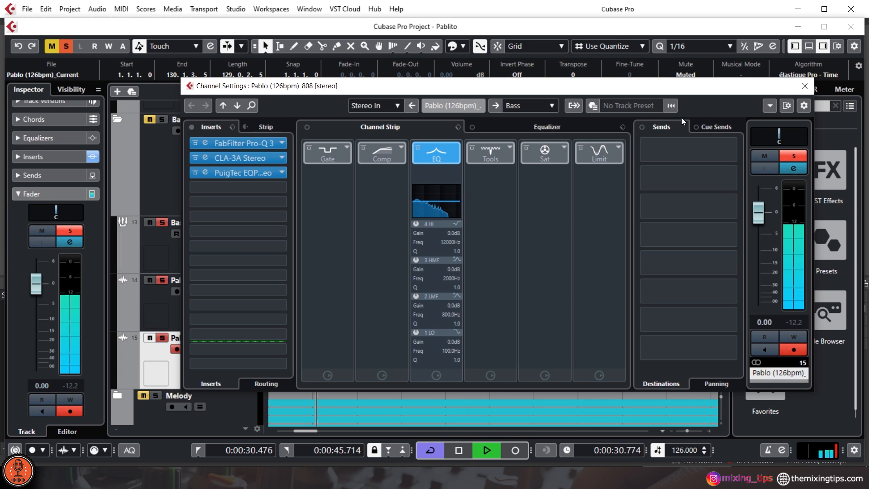
left_click(804, 87)
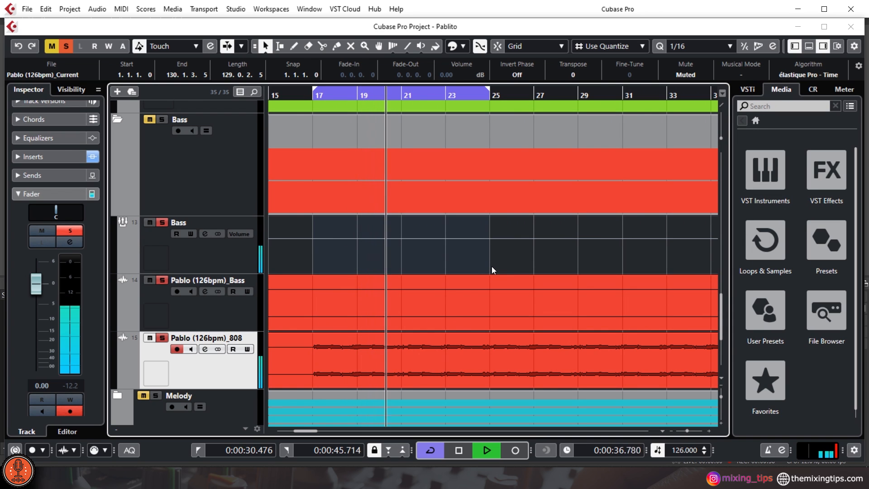
- Add a mono effect track routed to Stereo Out, using SPL TwinTube from Plugin Alliance's Distortion effects
scroll(492, 270, "down", 3)
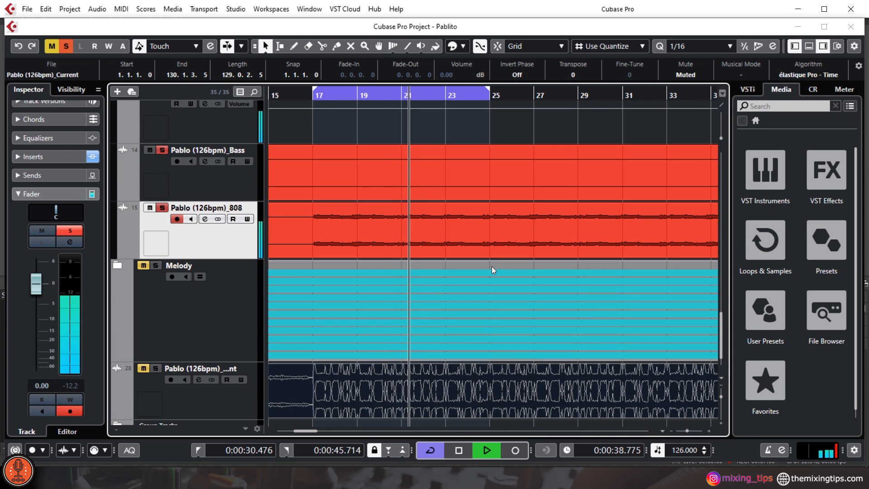
scroll(397, 271, "up", 2)
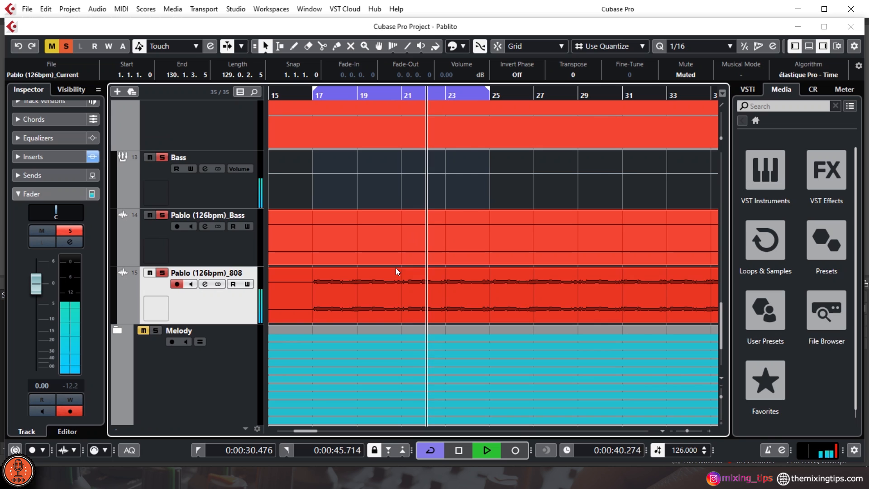
right_click(223, 306)
mouse_move(313, 39)
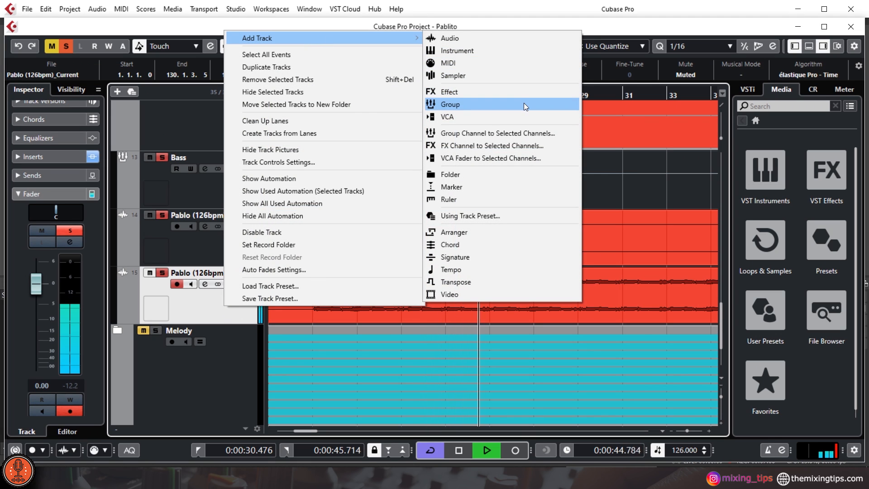
left_click(513, 97)
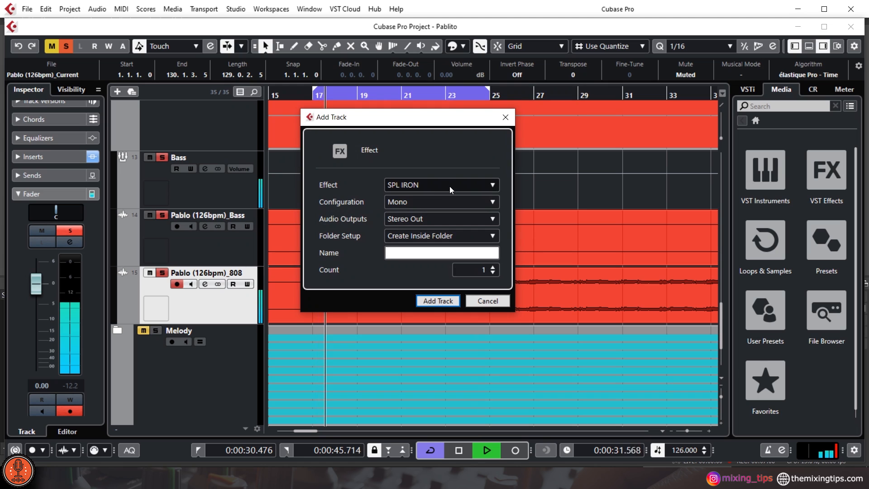
left_click(452, 183)
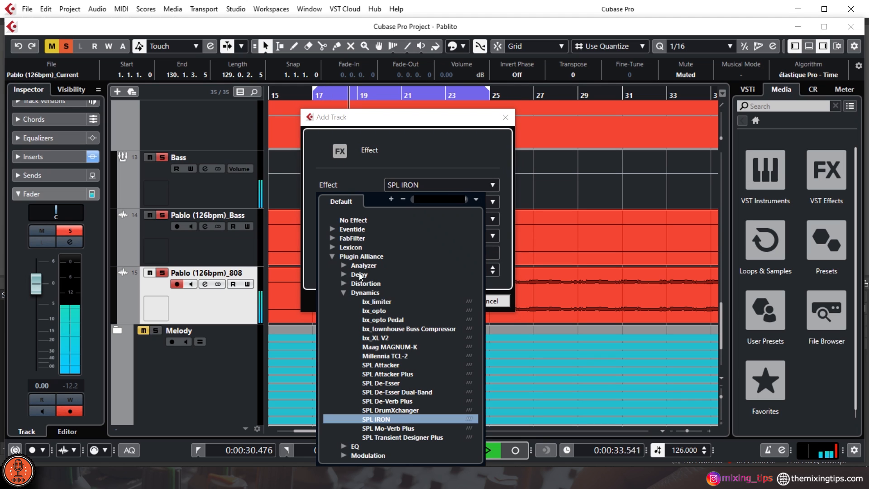
left_click(333, 256)
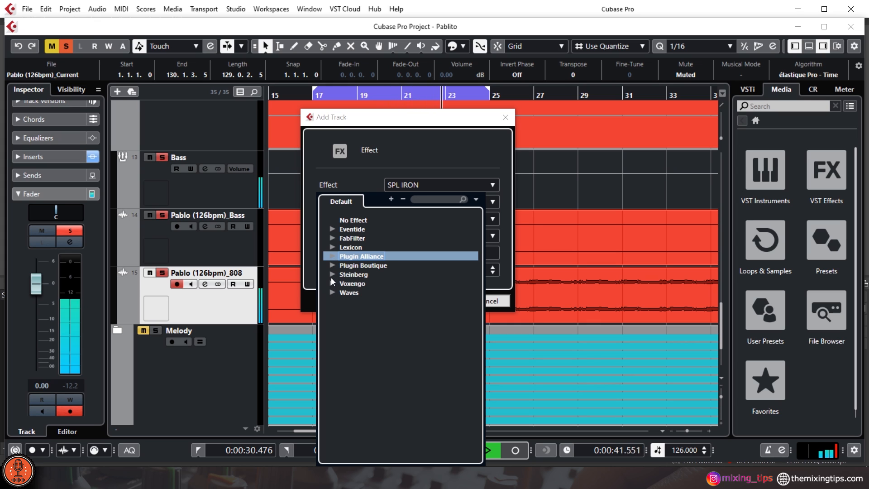
left_click(330, 266)
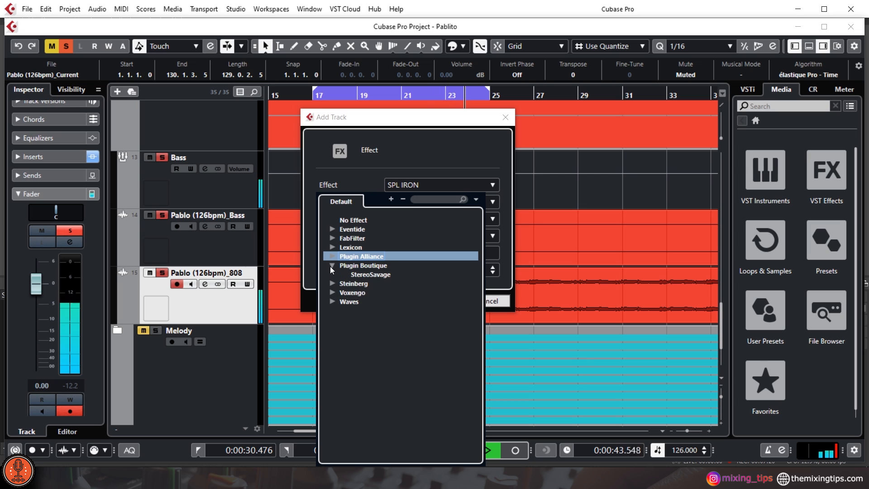
left_click(330, 266)
left_click(331, 256)
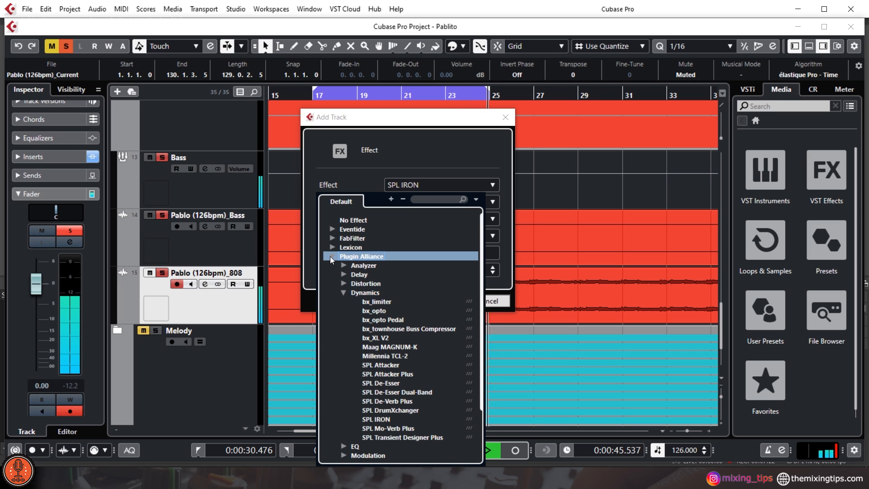
left_click(344, 292)
left_click(344, 284)
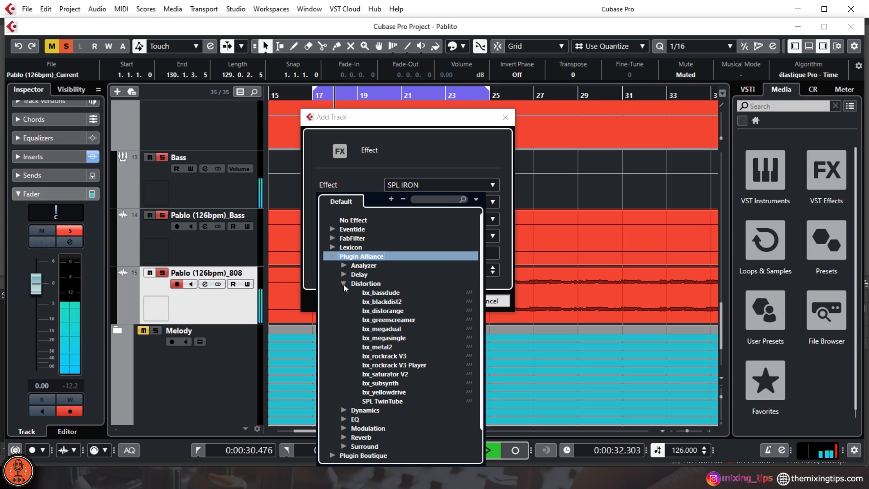
left_click(394, 401)
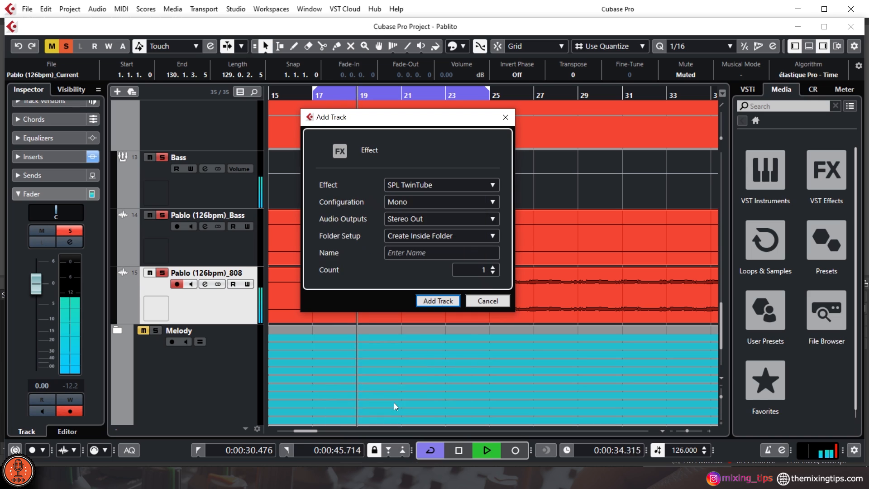
left_click(438, 301)
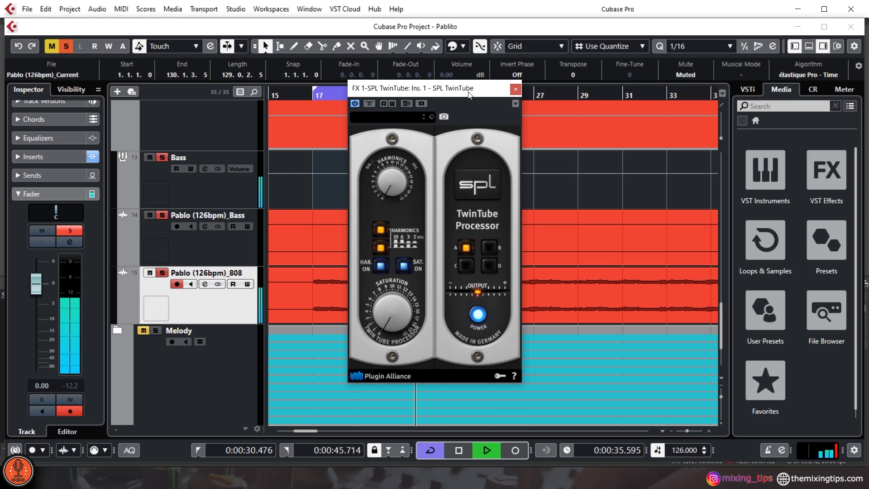
- Place the FX 1-SPL TwinTube track directly below the 808 at a reduced height and solo it
left_click_drag(469, 94, 532, 94)
scroll(254, 312, "down", 5)
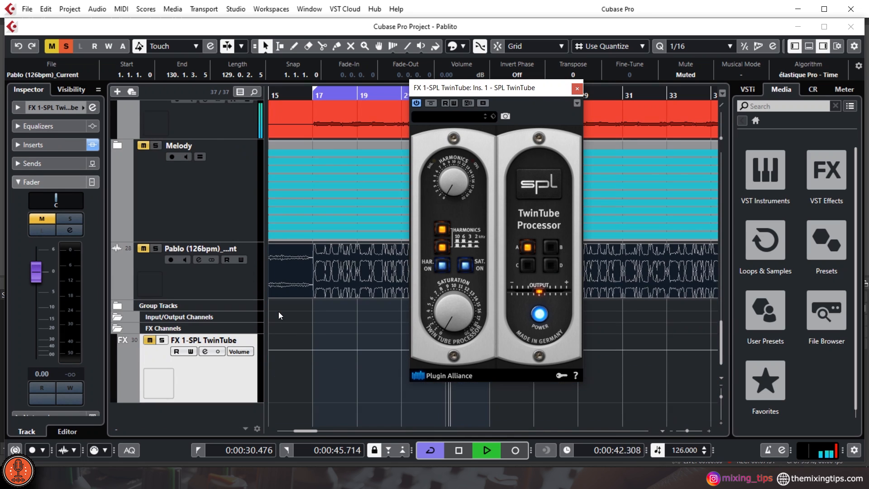
scroll(229, 113, "up", 4)
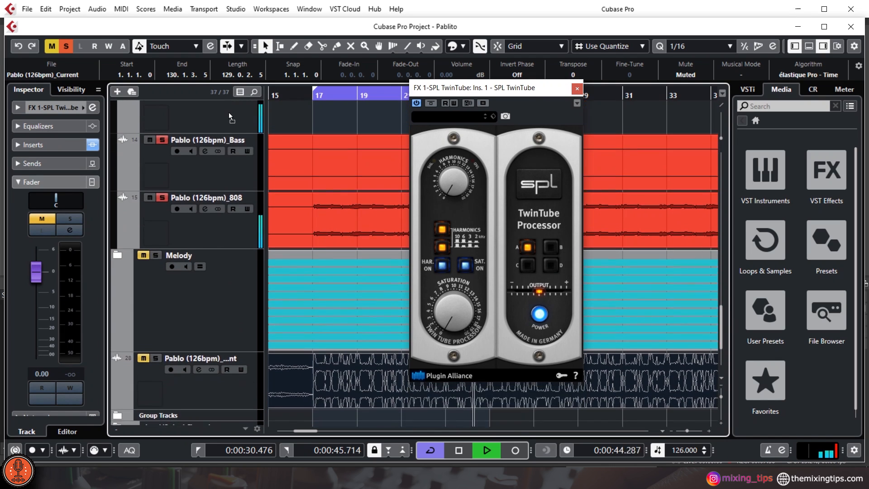
scroll(227, 102, "up", 2)
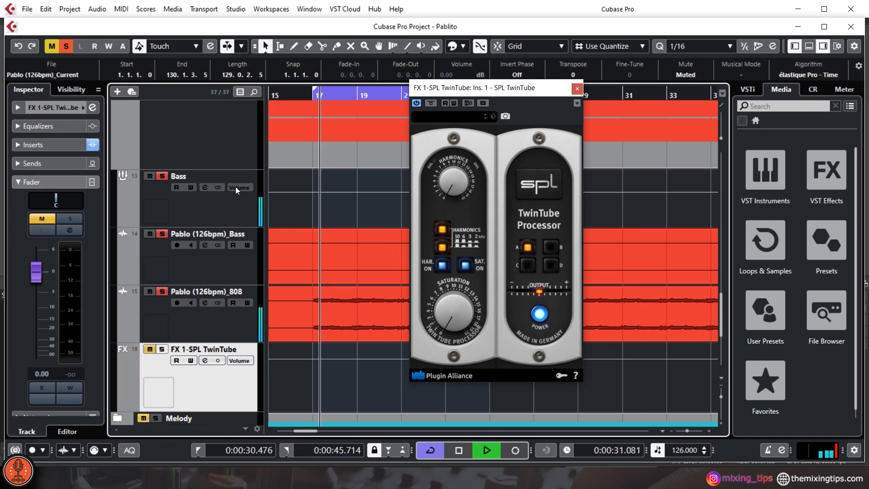
left_click_drag(238, 388, 249, 356)
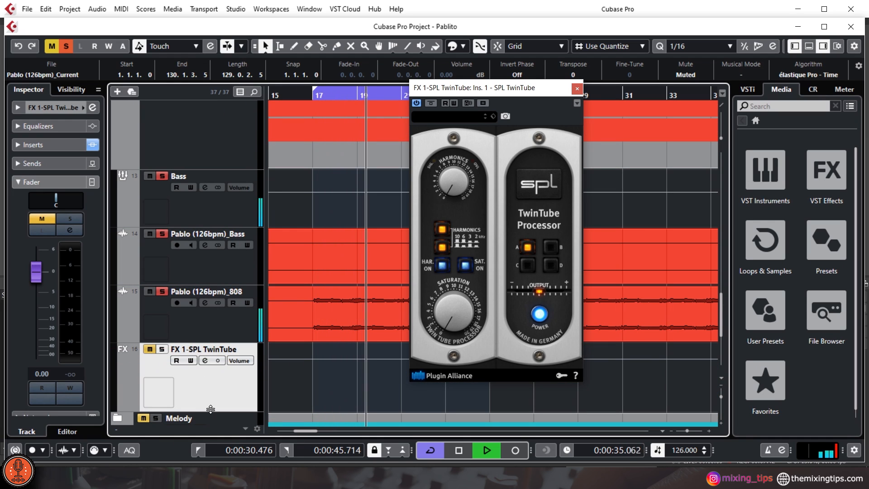
left_click_drag(212, 410, 206, 387)
left_click(162, 350)
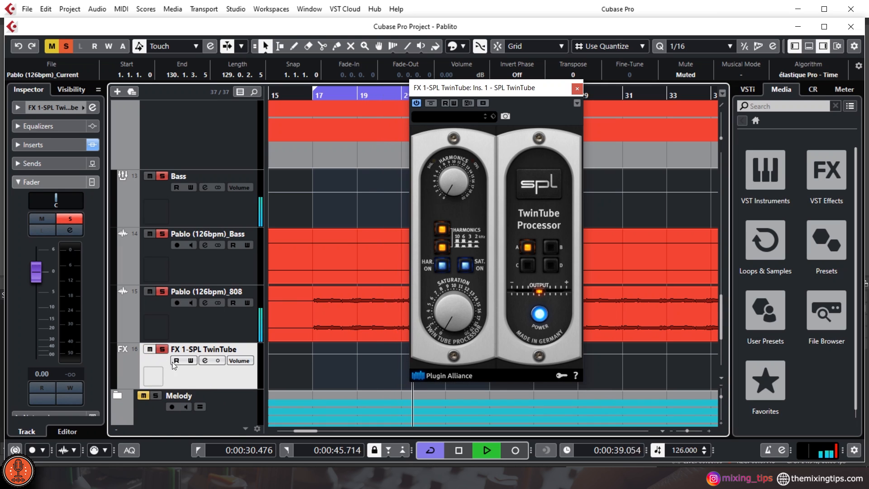
- Open the 808's channel settings, add and activate a send to FX 1-SPL TwinTube, and close the settings
left_click(225, 322)
left_click_drag(494, 94, 139, 60)
left_click(205, 302)
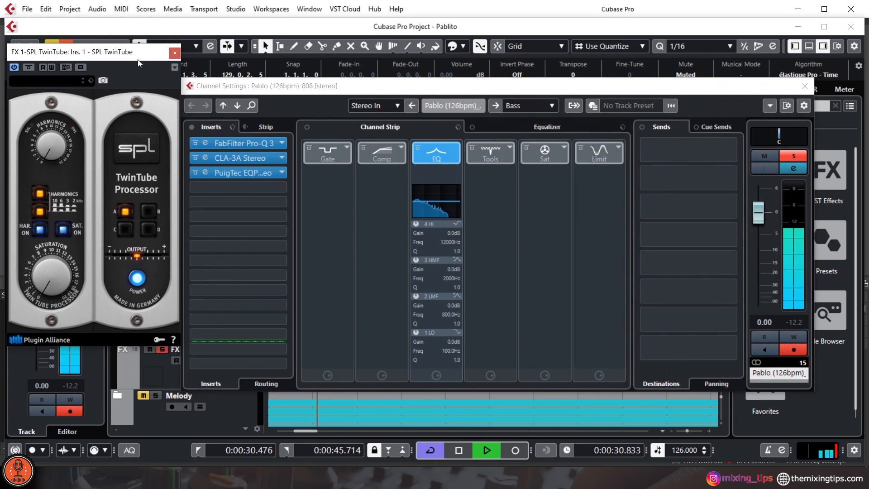
left_click(656, 152)
left_click(657, 198)
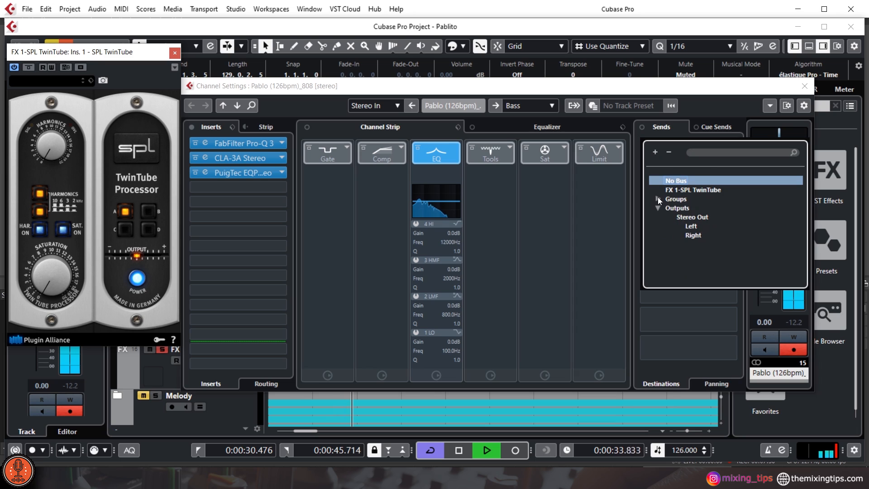
left_click(687, 190)
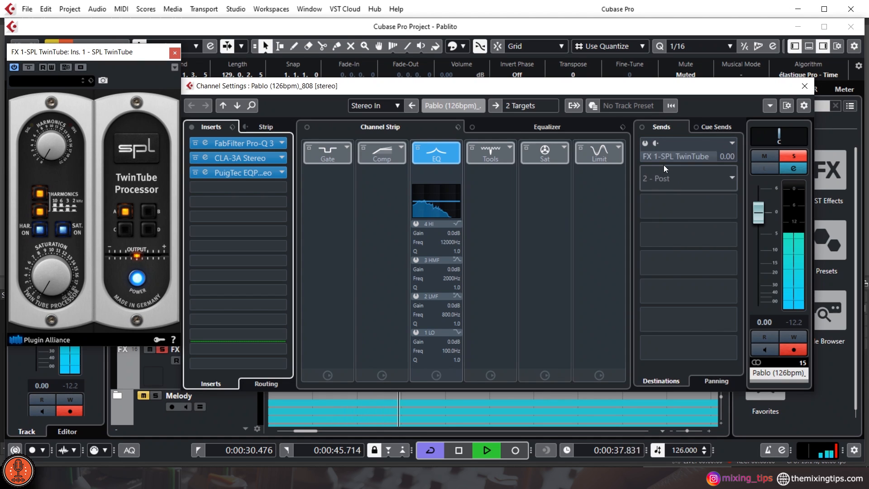
left_click(644, 144)
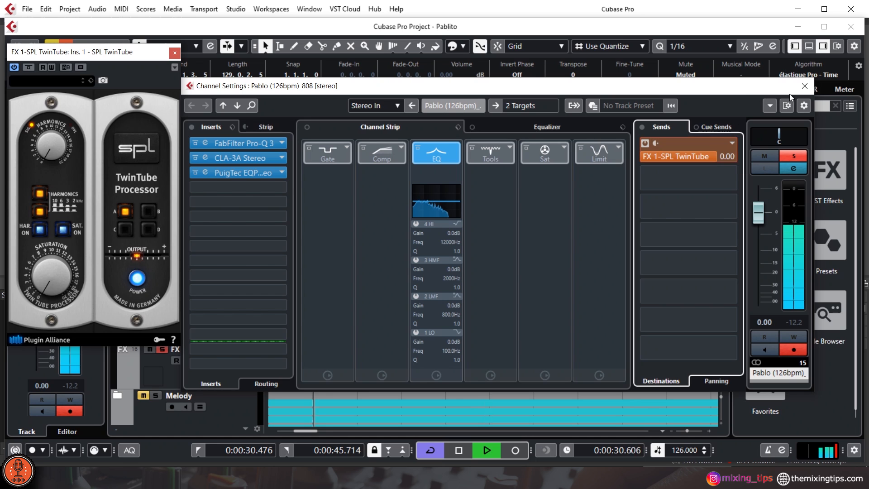
left_click(803, 86)
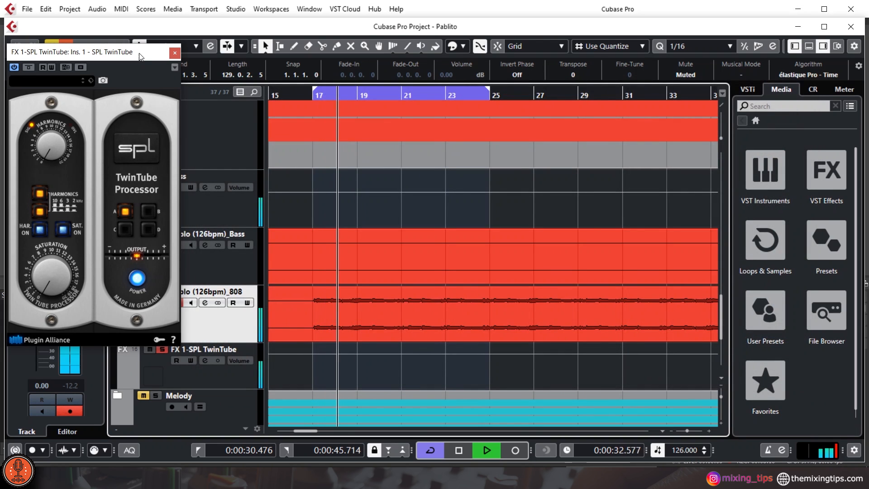
- Select the FX 1-SPL TwinTube track, bring its fader all the way down, and raise it to about -8.59 dB
left_click_drag(138, 57, 679, 67)
left_click(229, 377)
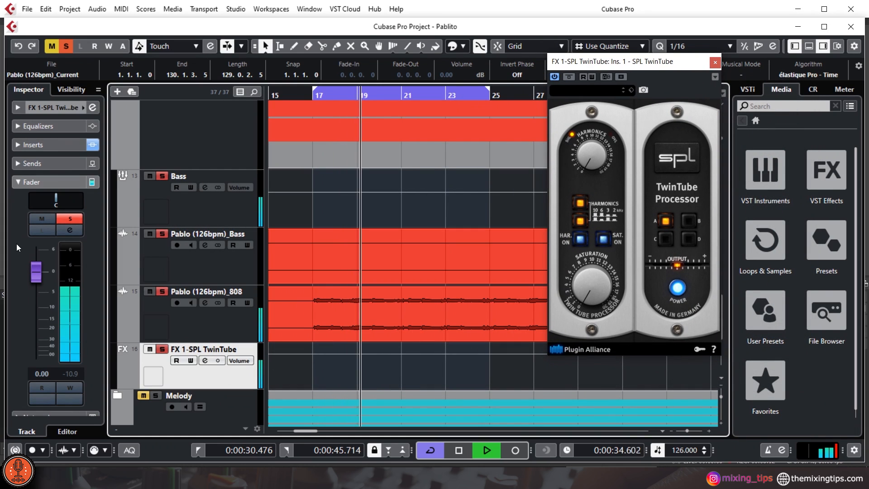
left_click_drag(38, 273, 42, 366)
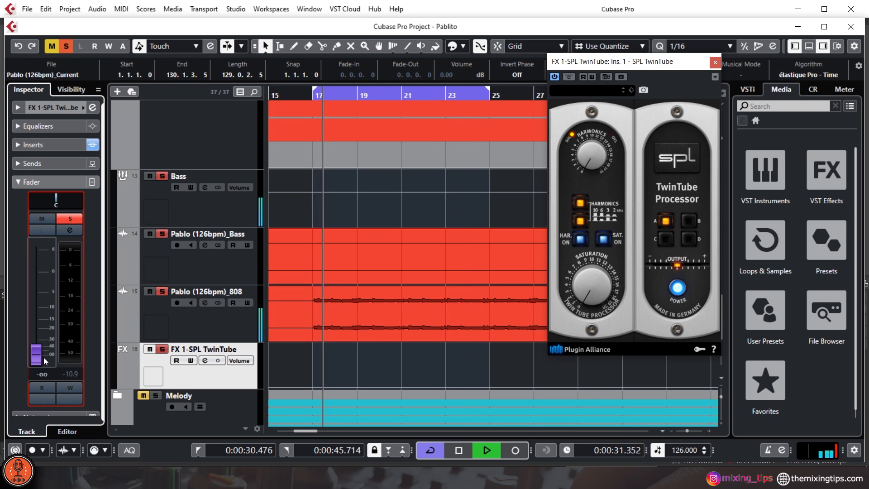
left_click_drag(43, 357, 42, 305)
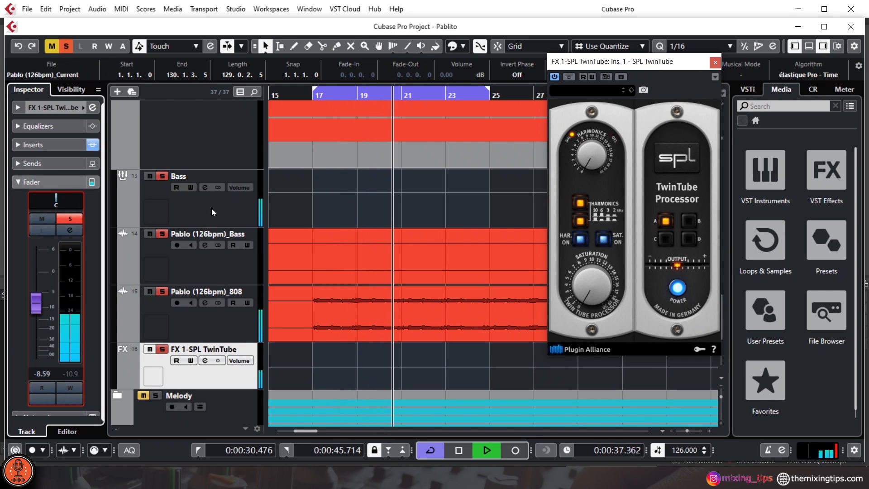
- Turn up the TwinTube's Harmonics and Saturation and lower the FX track's fader to about -16.1 dB
left_click(583, 92)
left_click(584, 93)
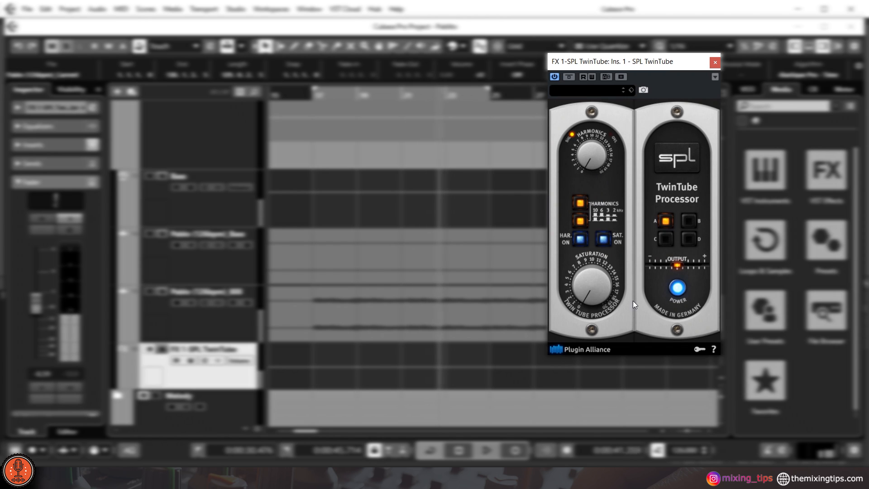
mouse_move(585, 140)
left_mouse_down()
mouse_move(591, 164)
mouse_move(589, 119)
mouse_move(605, 112)
mouse_move(590, 124)
left_mouse_up()
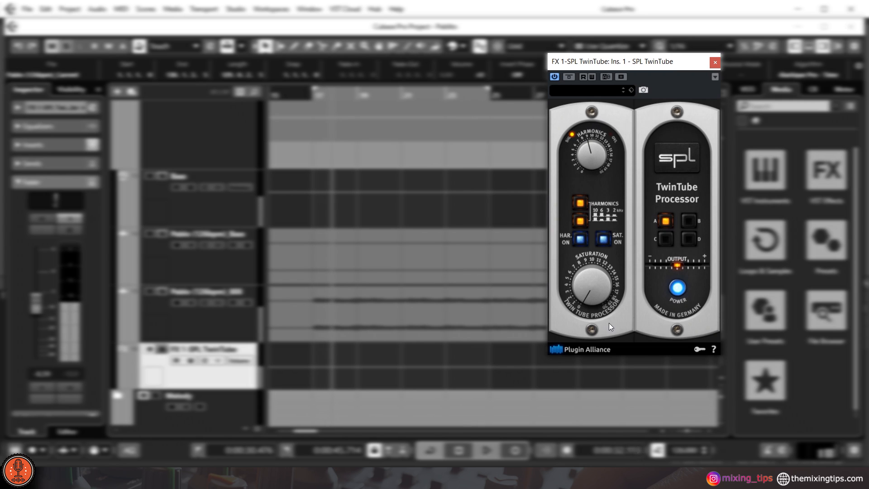
left_click_drag(585, 283, 605, 275)
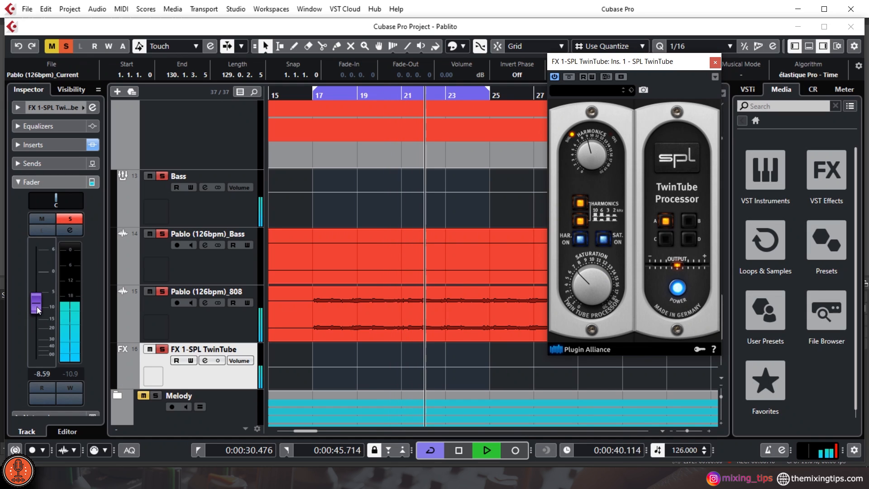
left_click_drag(37, 307, 37, 325)
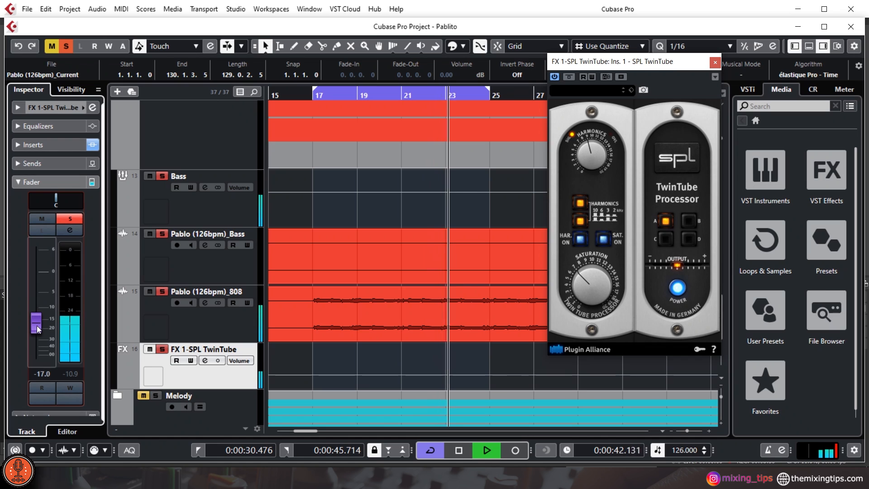
left_click(715, 62)
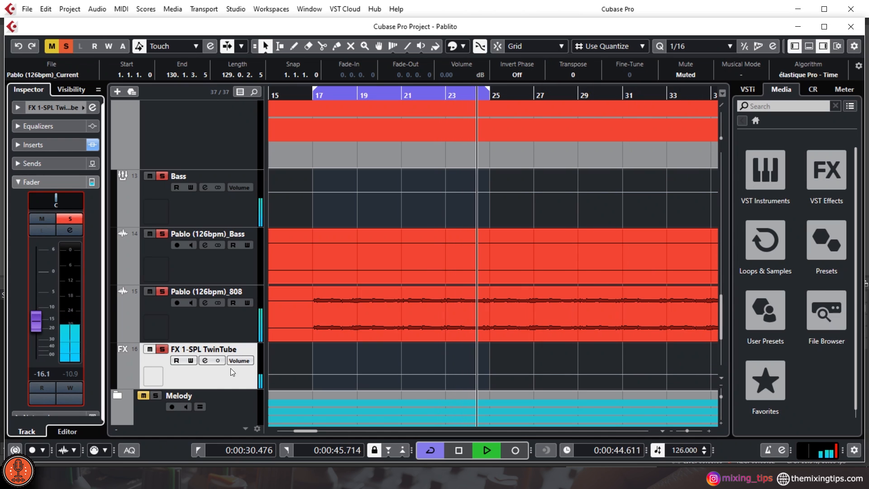
- Add Scheps 73 Stereo as the second insert on the FX 1-SPL TwinTube channel
left_click(205, 362)
left_click(231, 155)
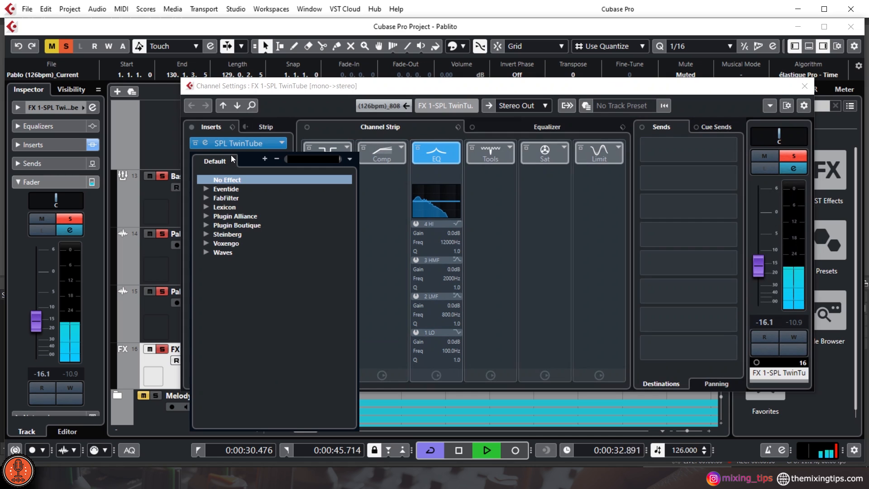
type("73")
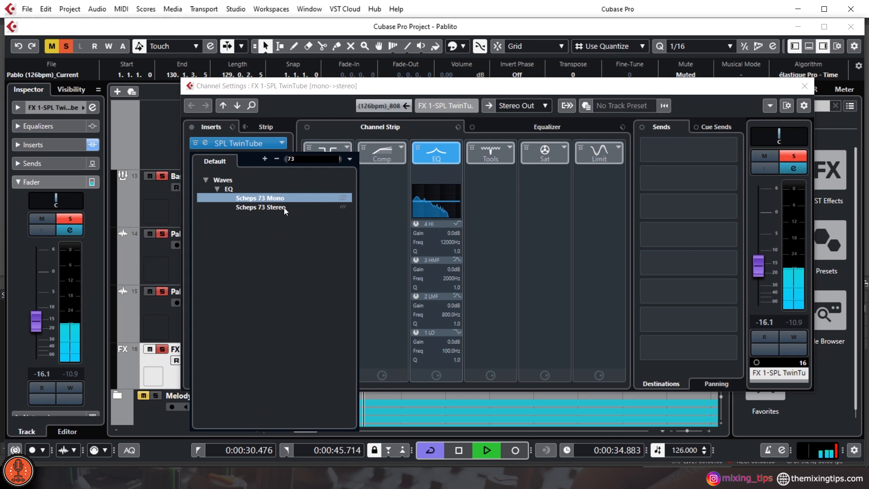
left_click(283, 207)
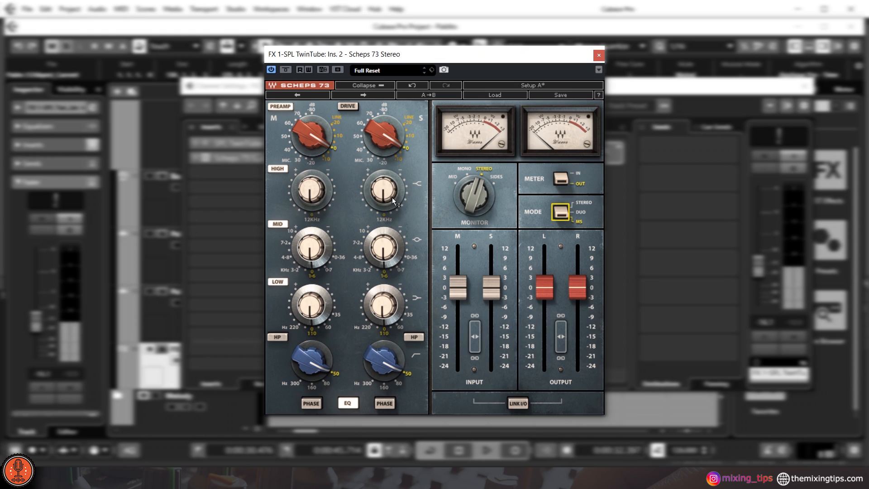
- Try high and mid boosts on the Scheps 73 side channel, settling on a mid boost of about 4.4 dB
left_click_drag(377, 256, 377, 259)
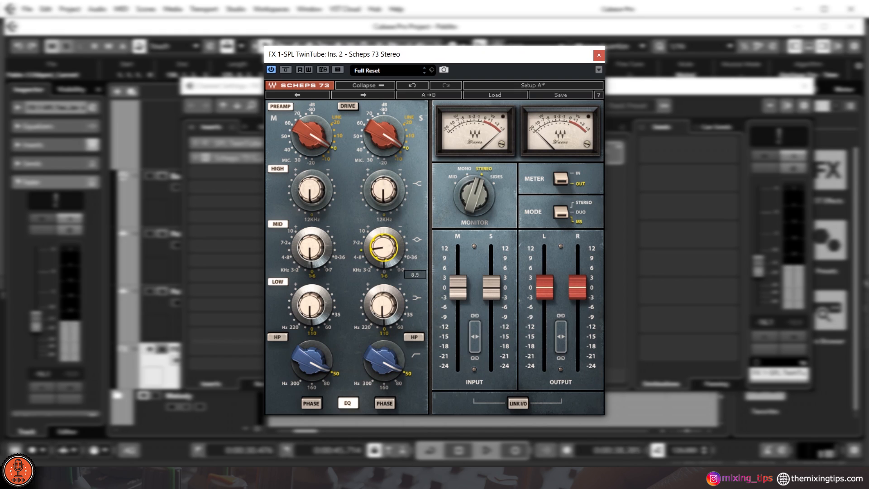
left_click_drag(384, 190, 384, 169)
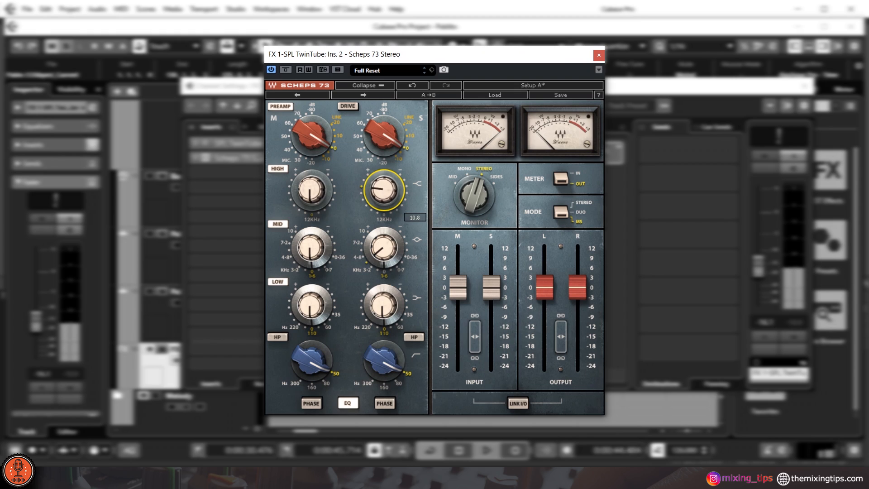
left_click_drag(381, 243, 381, 244)
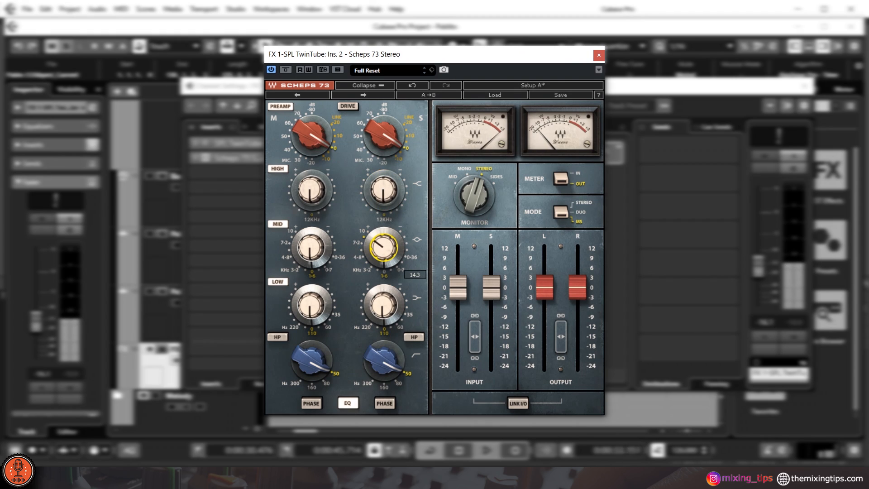
left_click_drag(383, 246, 383, 255)
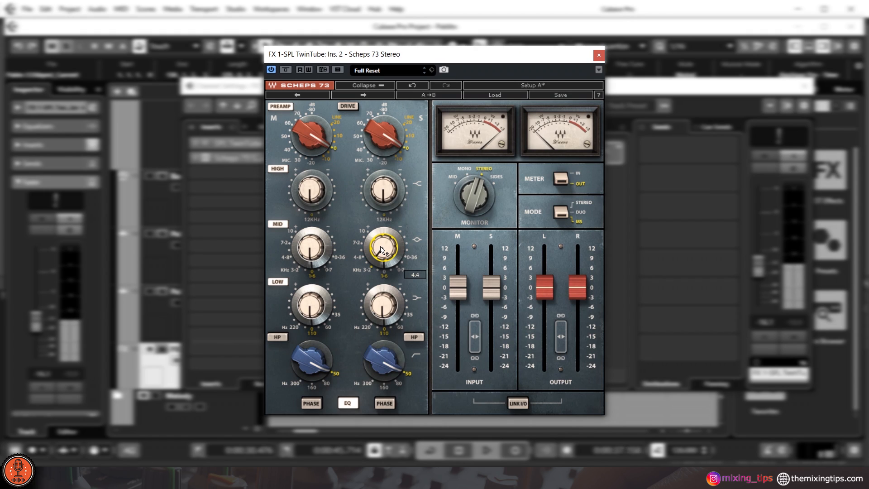
- Compare playback with Scheps 73 bypassed and active, and close the plug-in and the channel settings
left_click(285, 70)
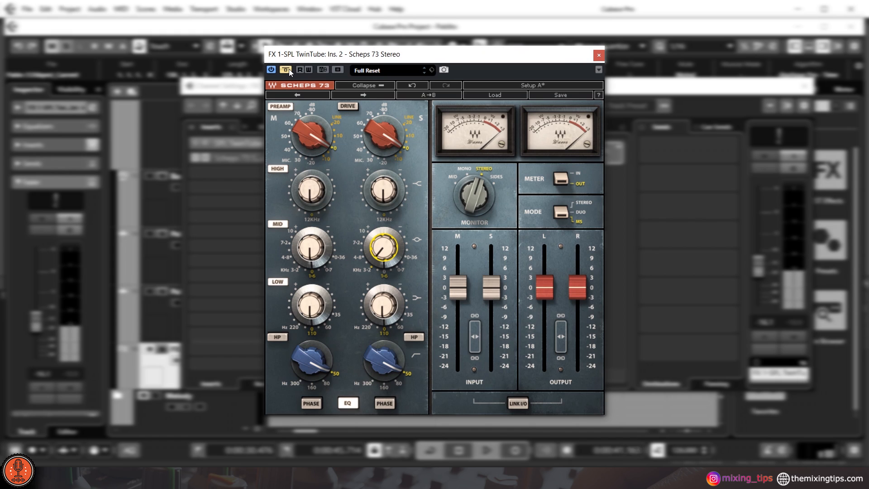
left_click(289, 69)
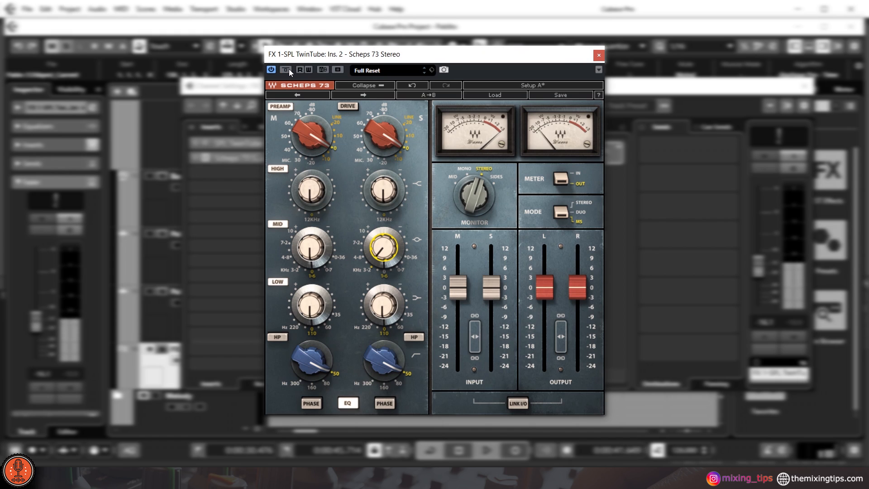
left_click(598, 56)
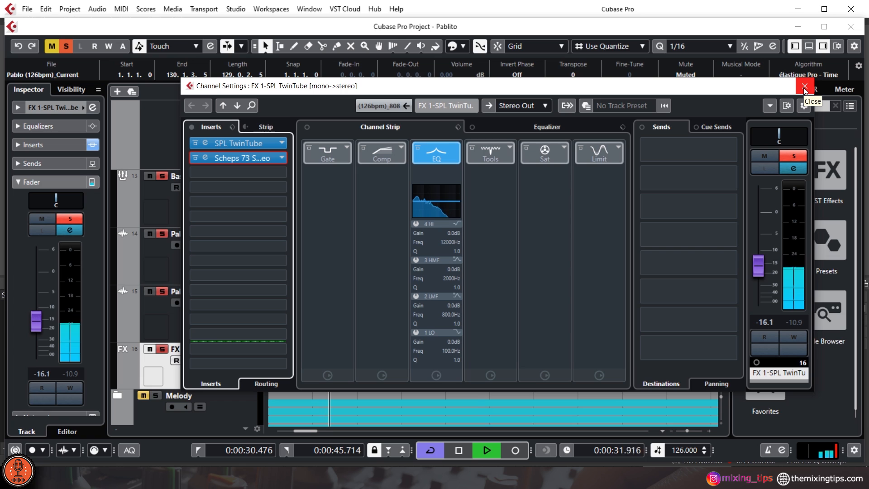
left_click(804, 87)
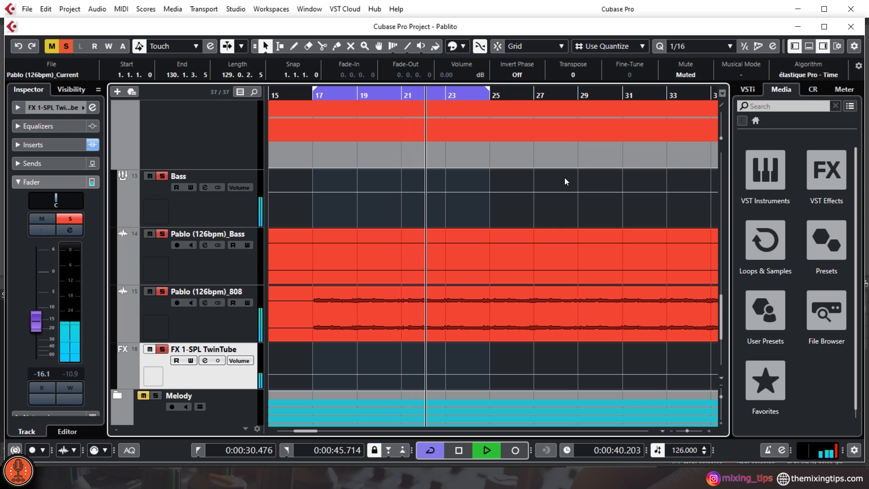
- Solo the whole Drums folder together with the bass and the saturation track
scroll(534, 226, "up", 15)
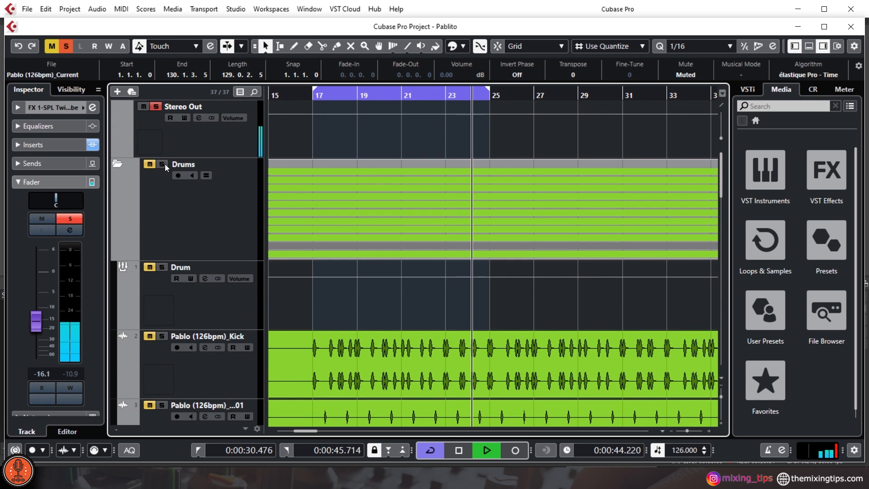
left_click(163, 165)
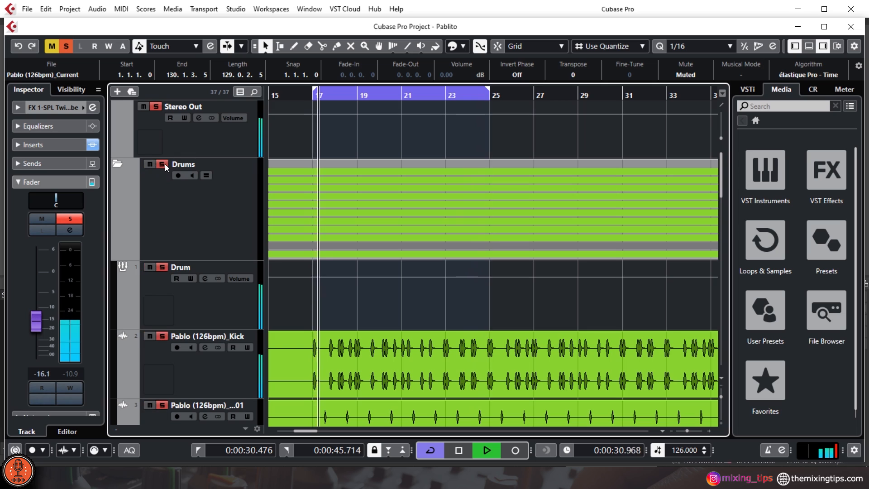